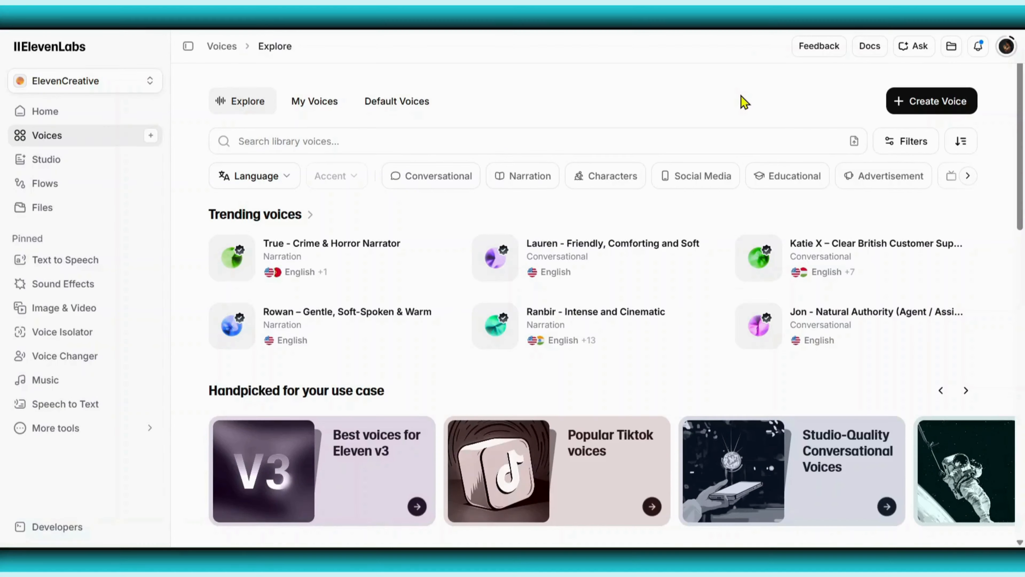
# Search the voice library for "Bradford" and preview the Bradford - Expressive and Articulate voice.
pyautogui.click(691, 141)
pyautogui.write('Bradford')
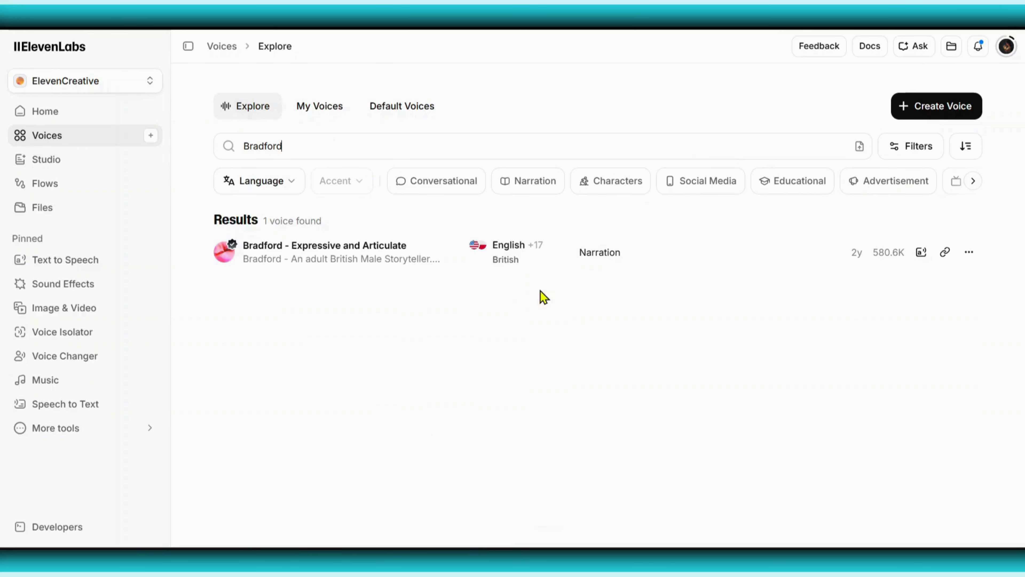
pyautogui.click(267, 252)
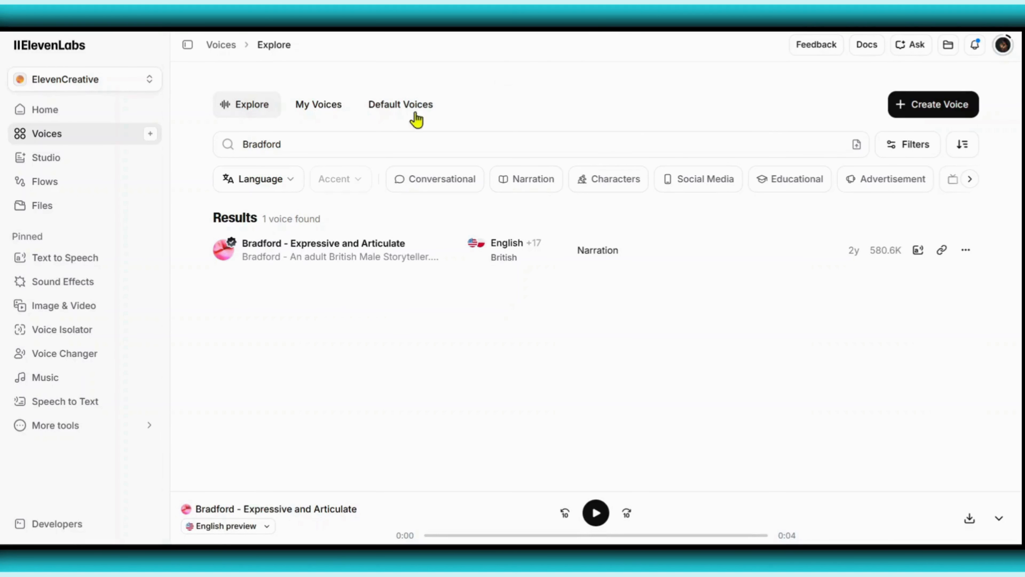
# Open Text to Speech, switch the model to Eleven v3 and dismiss its introduction.
pyautogui.click(79, 262)
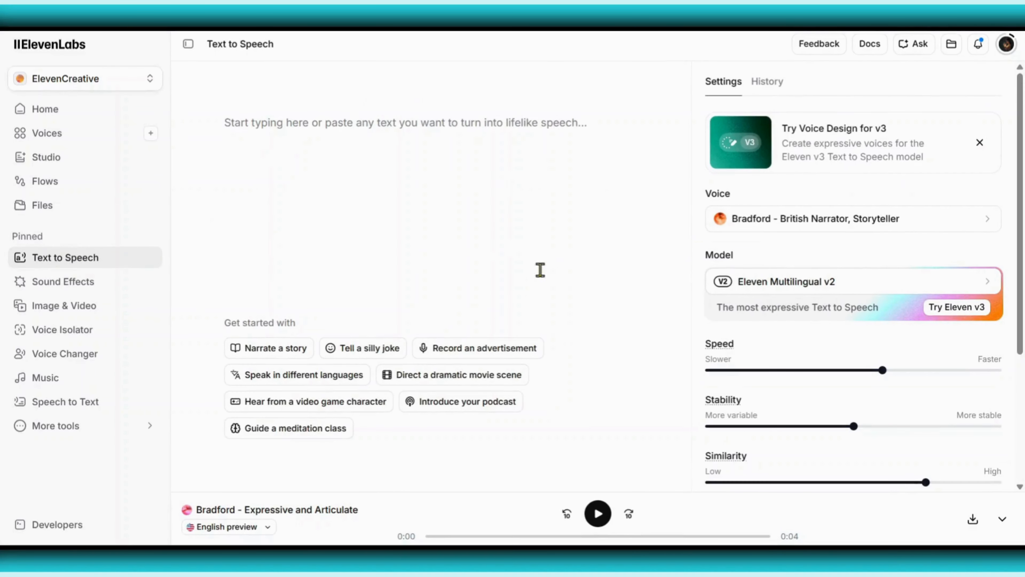
pyautogui.click(993, 283)
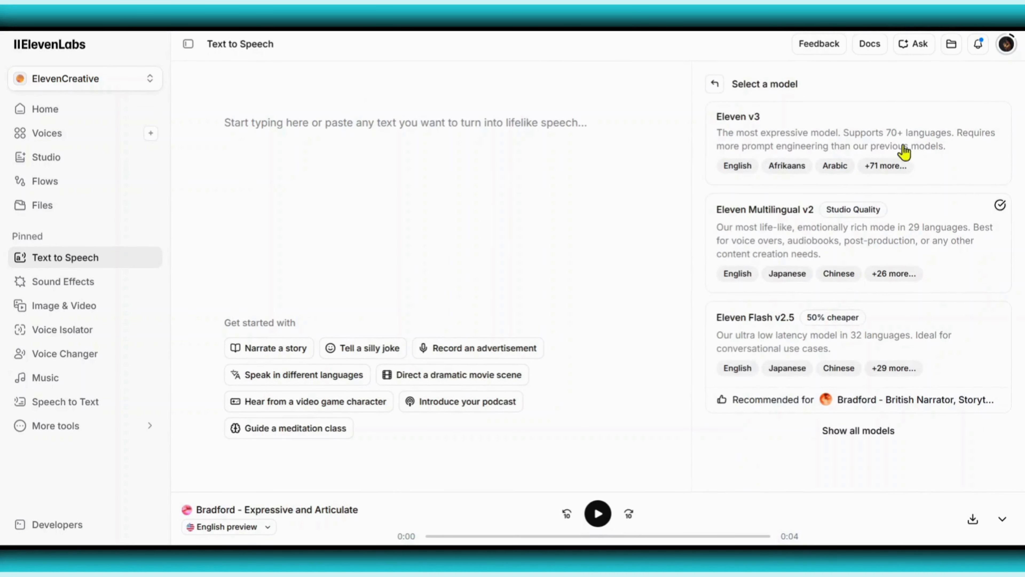
pyautogui.click(878, 144)
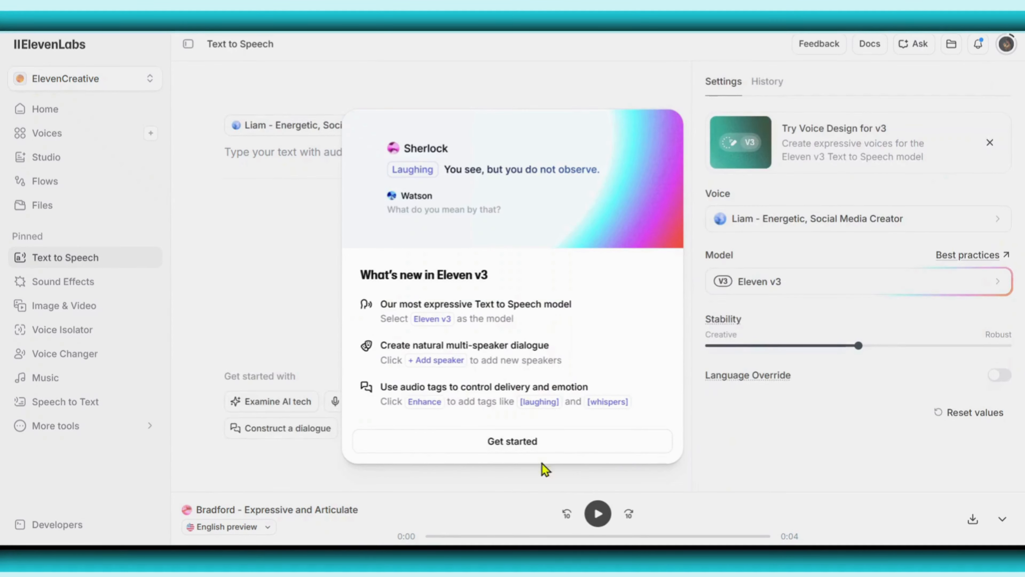
pyautogui.click(514, 444)
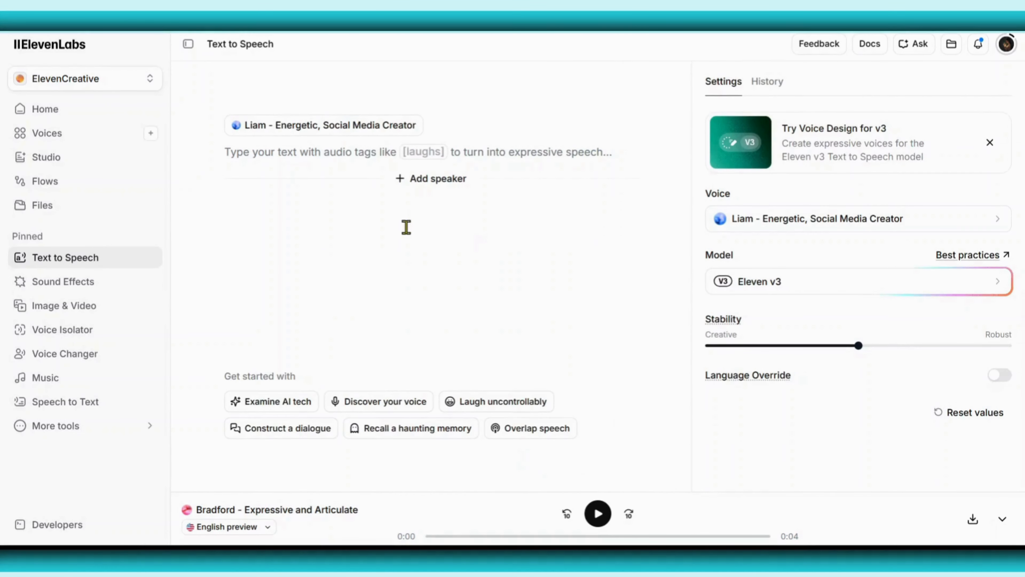
pyautogui.moveTo(860, 346)
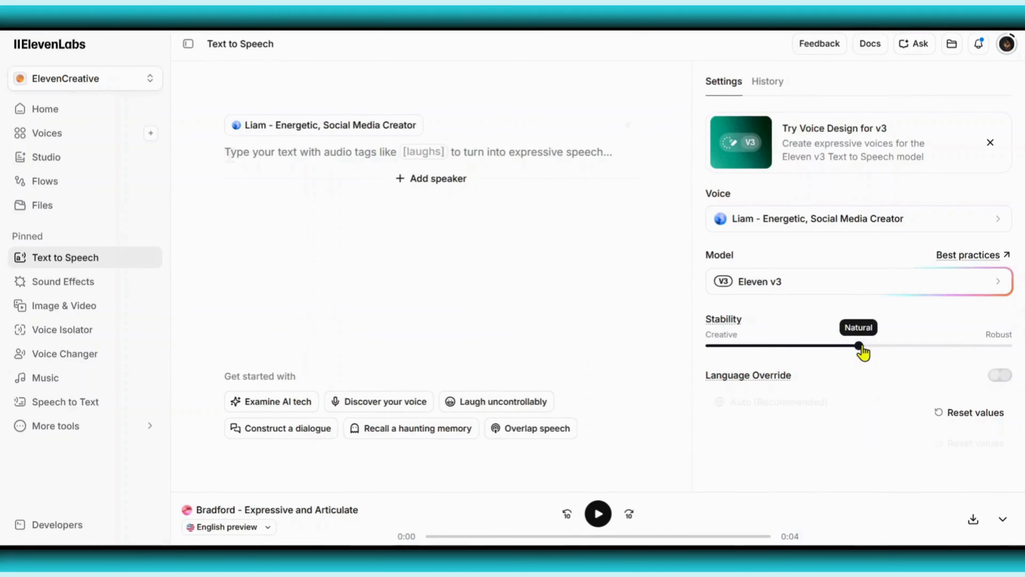
# Enter the subway map narration with [pause 0.3s] and [pause 0.4s] tags, and choose the Bradford - Expressive and Articulate voice.
pyautogui.click(230, 155)
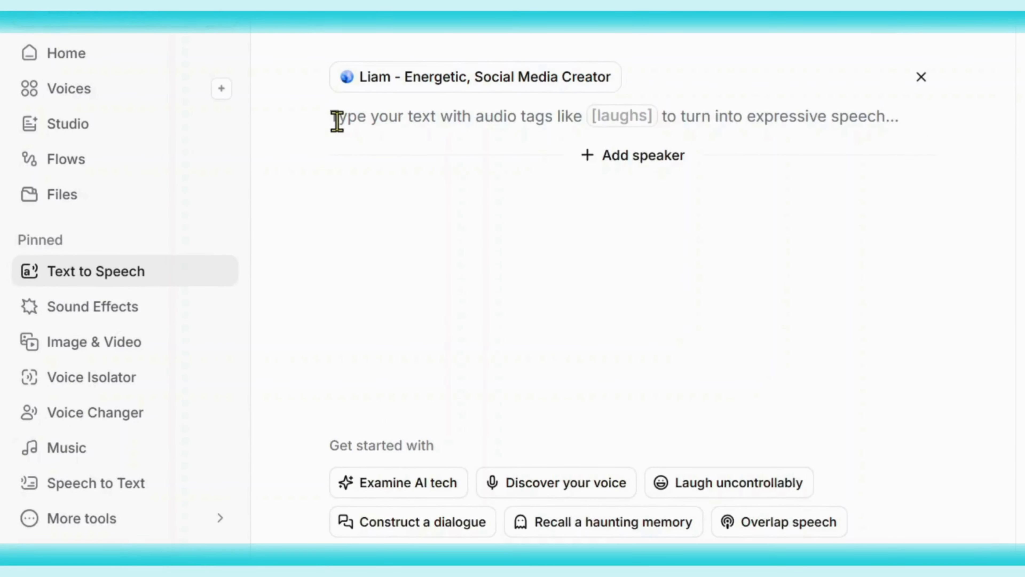
pyautogui.write('"Ever noticed subway maps look nothing like the real city streets? [pause 0.3s] Turns out, there’s a reason — and it’s all about clarity. [pause 0.4s] "')
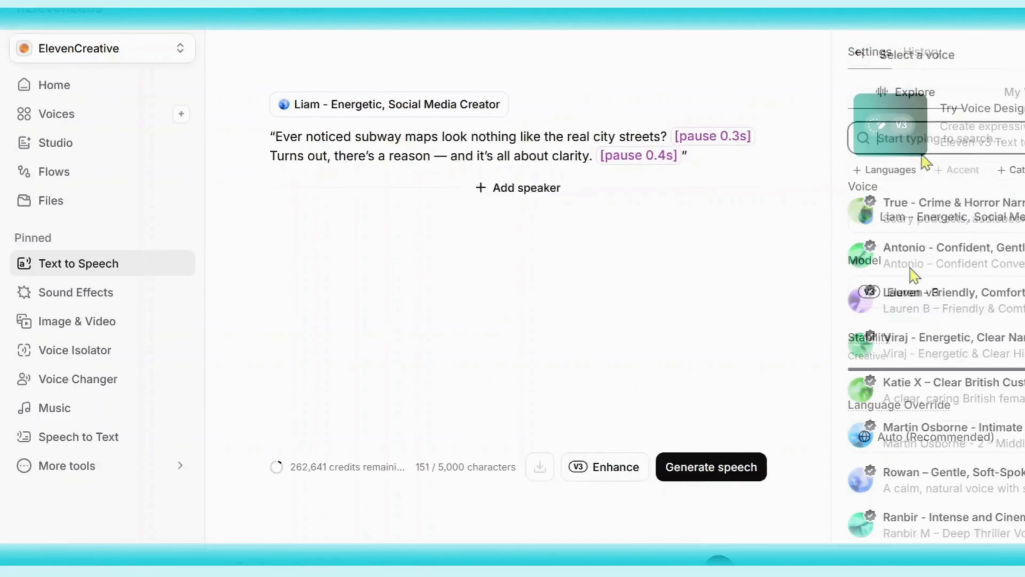
pyautogui.write('bradford')
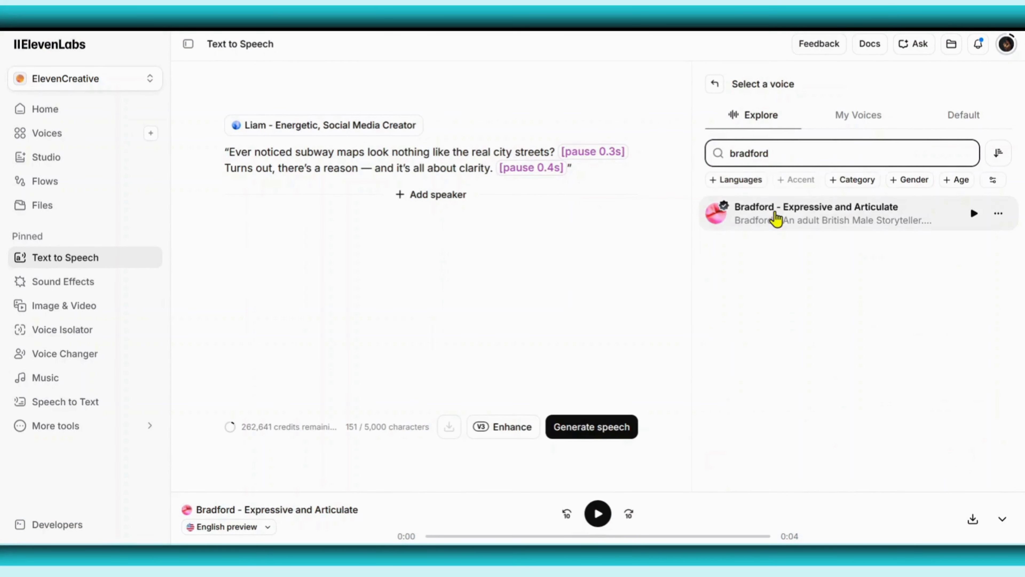
pyautogui.click(776, 219)
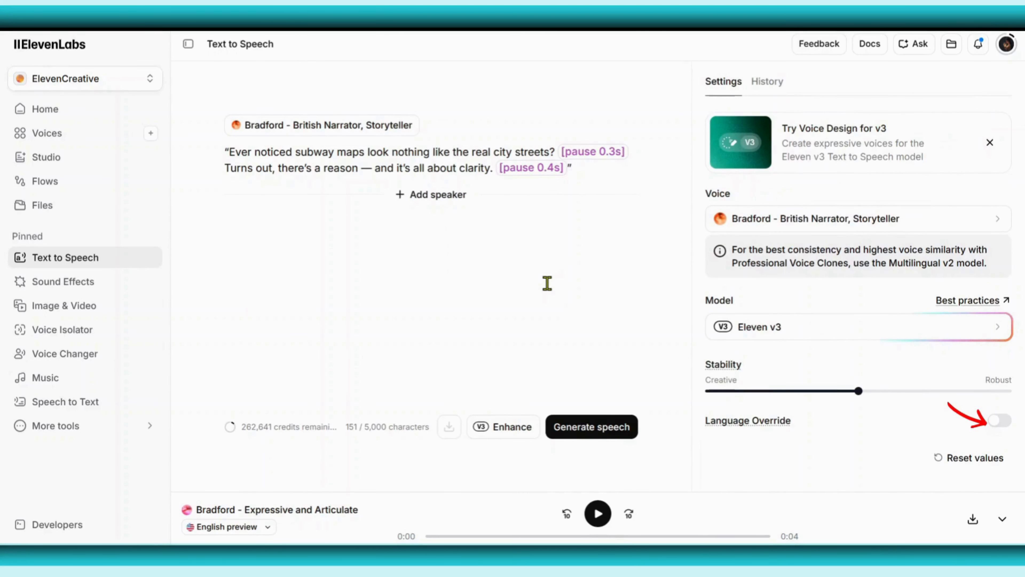
# Generate the narration speech, then listen to Generation 2 and download it.
pyautogui.click(601, 434)
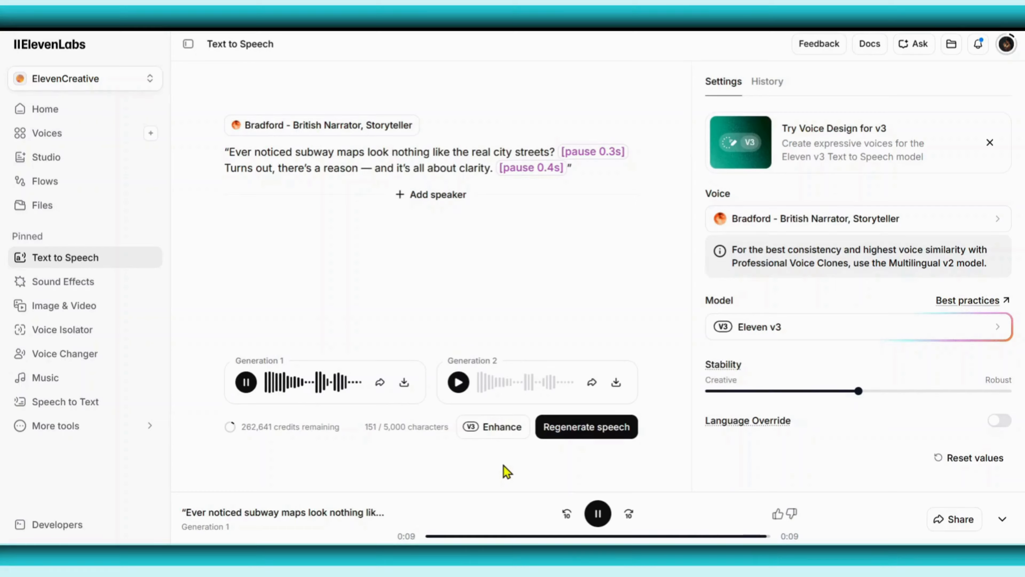
pyautogui.click(450, 394)
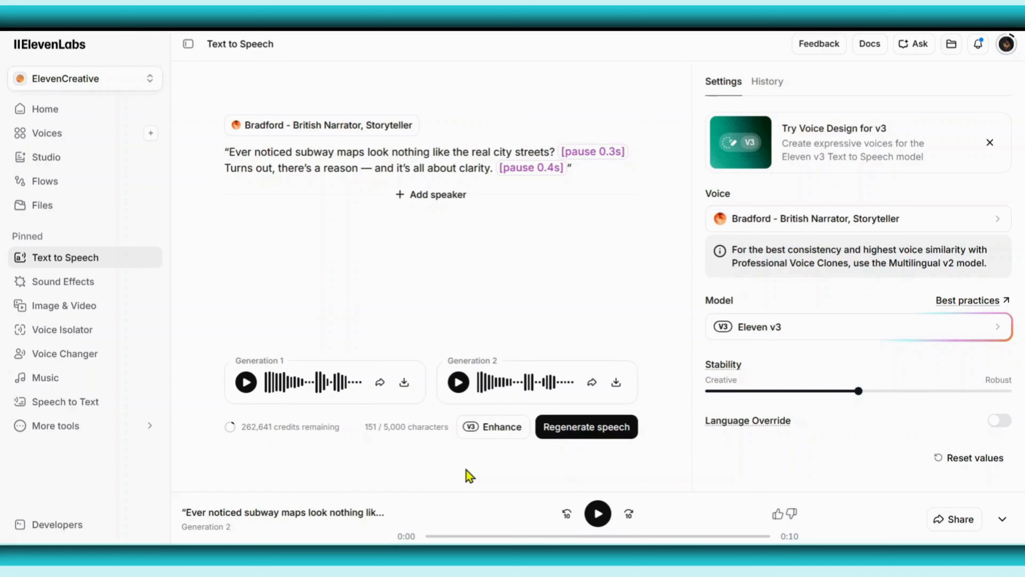
pyautogui.click(615, 382)
pyautogui.click(613, 319)
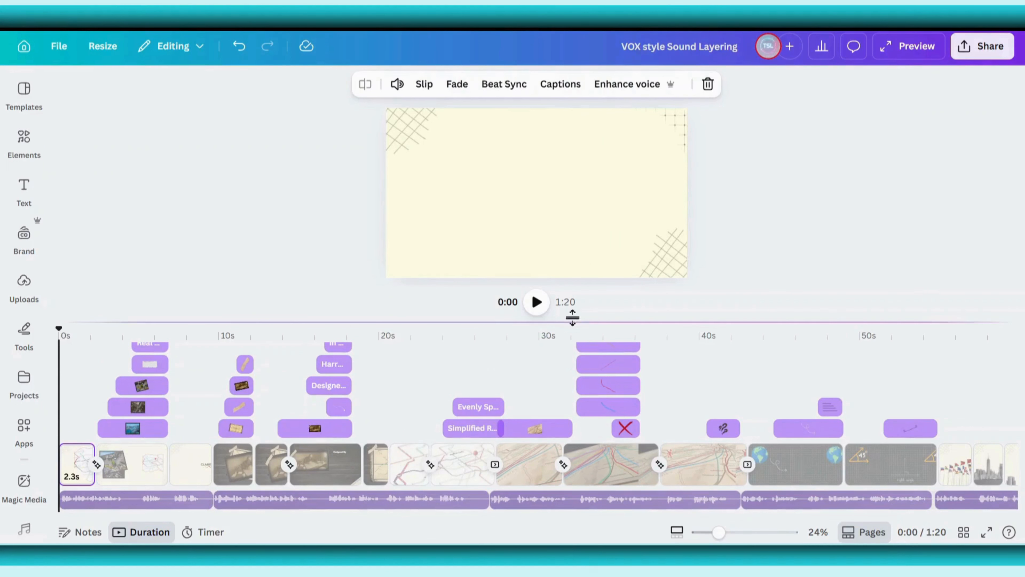
# In the Canva video project, place the playhead at about 0:01, filter the audio library to sound effects and search for "Light Airy whoosh".
pyautogui.click(70, 353)
pyautogui.moveTo(70, 354)
pyautogui.mouseDown()
pyautogui.moveTo(102, 355)
pyautogui.moveTo(76, 355)
pyautogui.mouseUp()
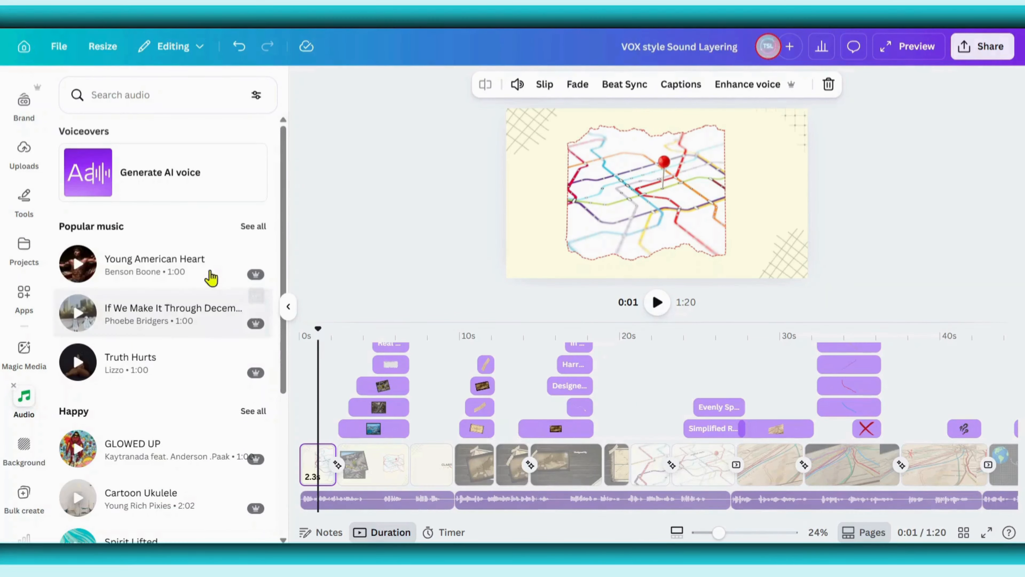
pyautogui.click(255, 95)
pyautogui.click(92, 202)
pyautogui.click(129, 96)
pyautogui.write('Light Airy whoosh')
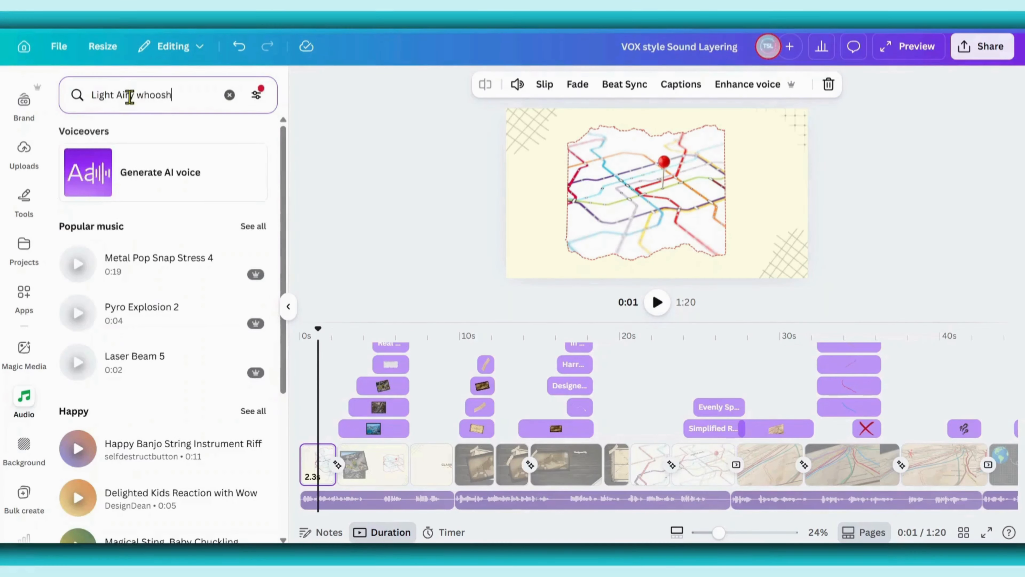
pyautogui.press('Return')
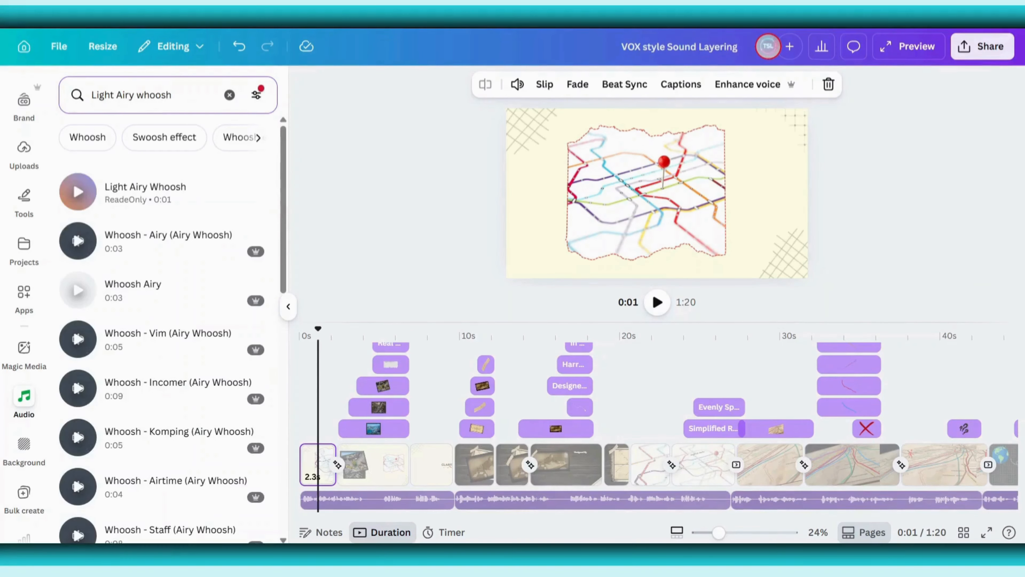
# Add the Light Airy Whoosh effect under the subway map's movement, shift it slightly later and play back the result.
pyautogui.click(153, 204)
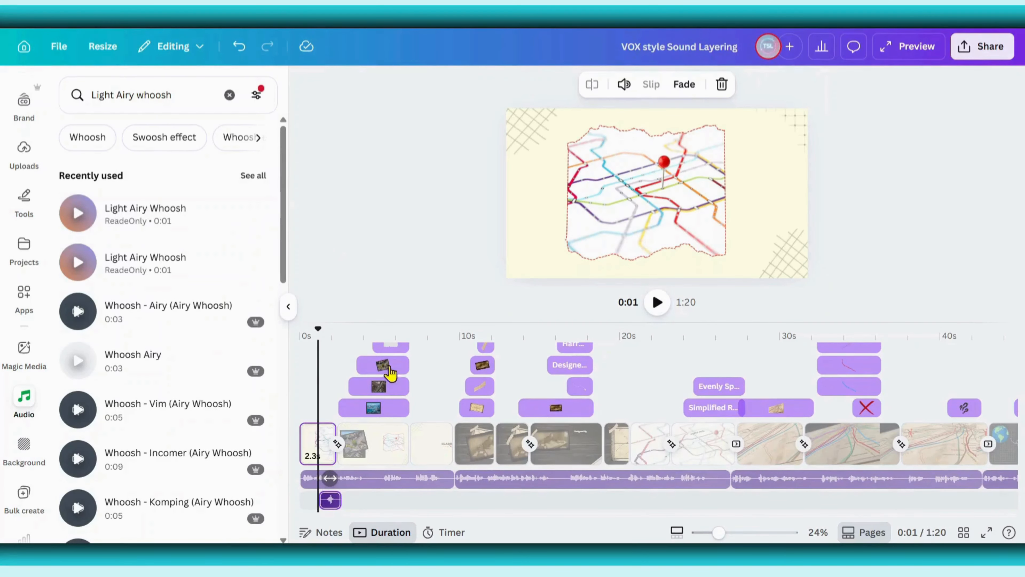
pyautogui.moveTo(330, 500); pyautogui.dragTo(336, 501)
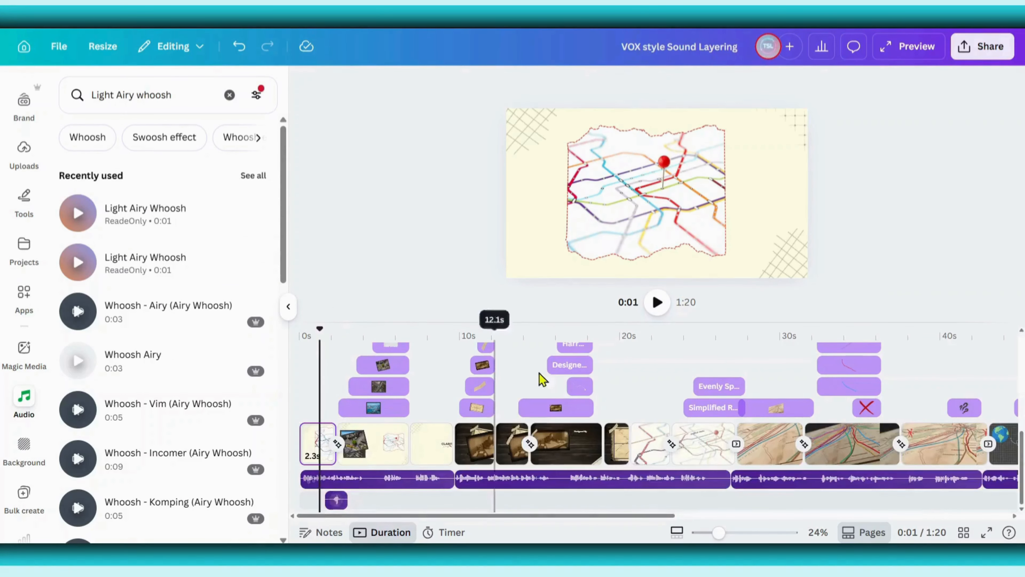
pyautogui.click(656, 302)
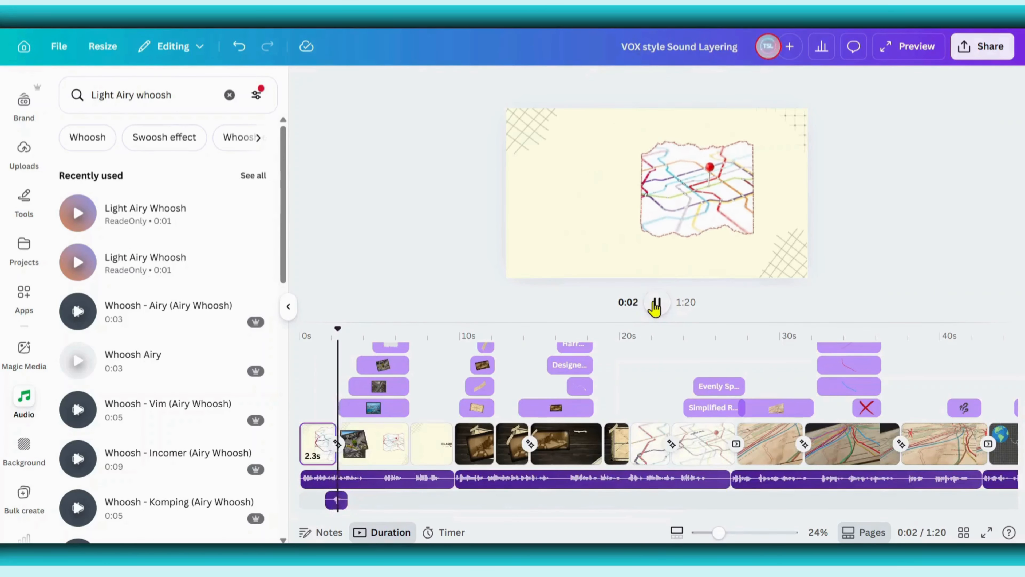
pyautogui.click(656, 302)
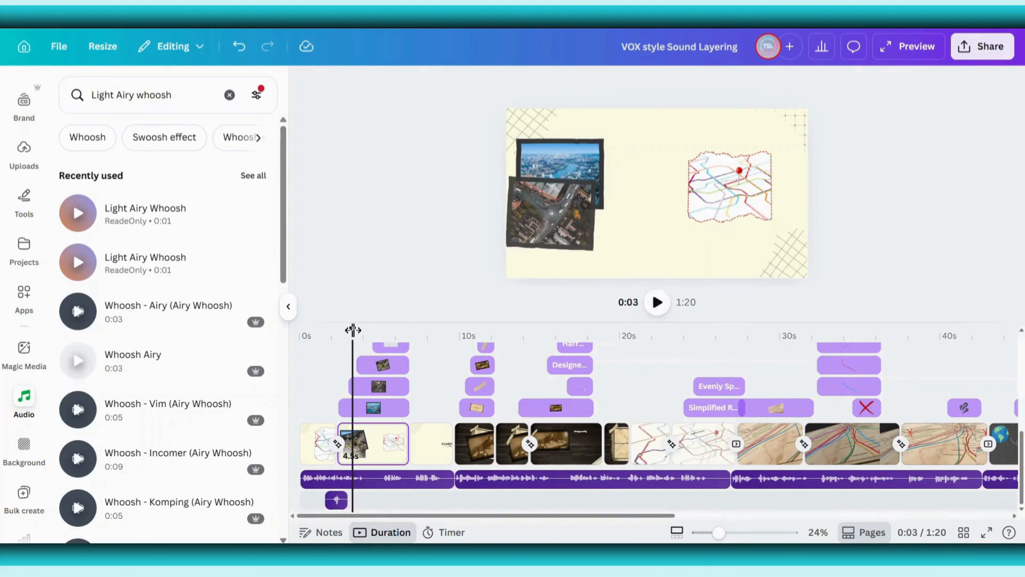
# Search audio for "Photograph set down", add the Photograph Set Down effect where the street photos appear around 0:03, and play it back.
pyautogui.moveTo(353, 332); pyautogui.dragTo(375, 344)
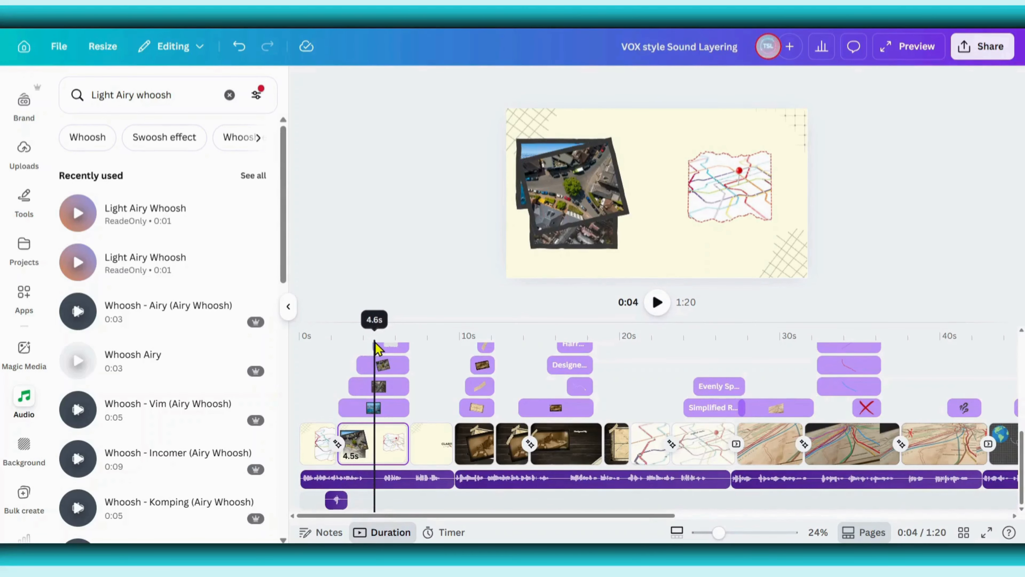
pyautogui.click(230, 95)
pyautogui.write('Photograph set down')
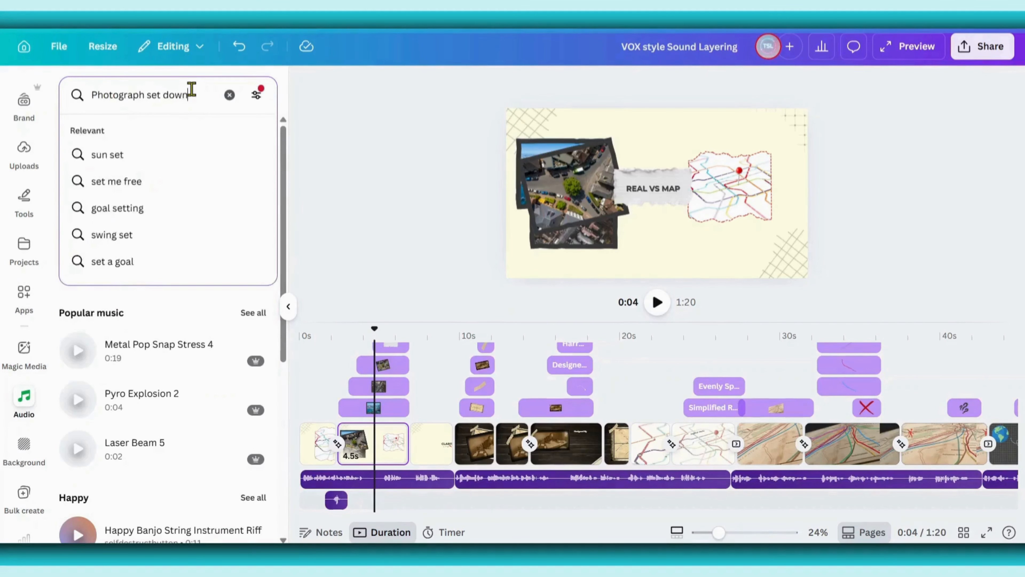
pyautogui.press('Return')
pyautogui.moveTo(374, 330)
pyautogui.mouseDown()
pyautogui.moveTo(337, 330)
pyautogui.moveTo(357, 328)
pyautogui.mouseUp()
pyautogui.click(142, 212)
pyautogui.click(151, 221)
pyautogui.click(657, 302)
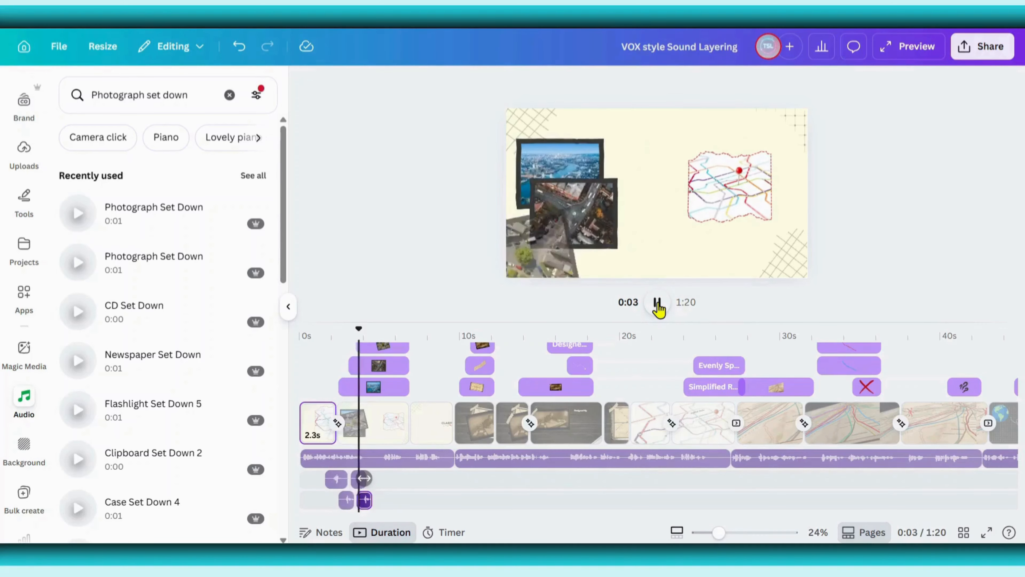
pyautogui.click(656, 303)
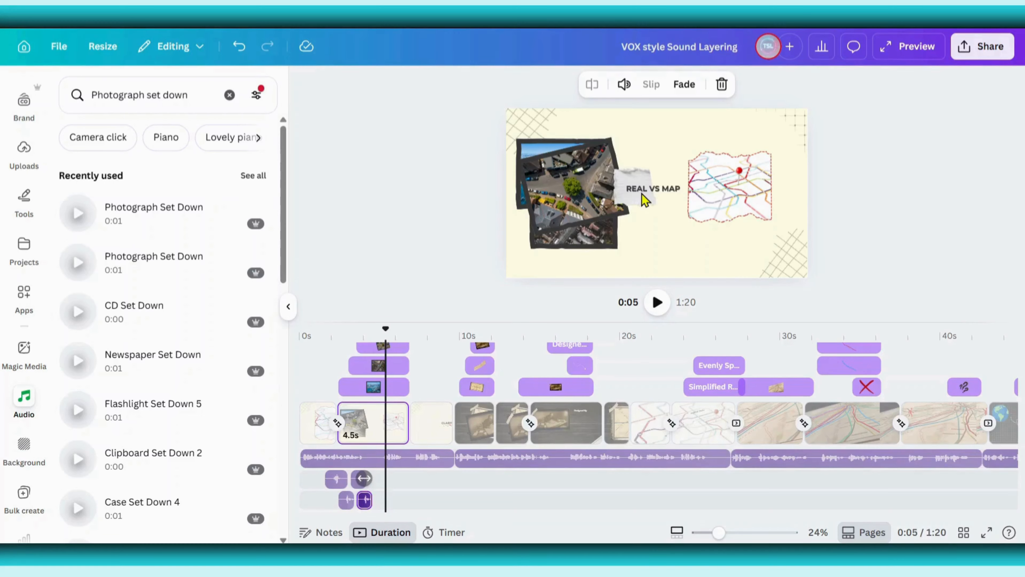
# Search audio for "Notepad paper movement" and place a matching effect where the REAL VS MAP label appears.
pyautogui.click(229, 96)
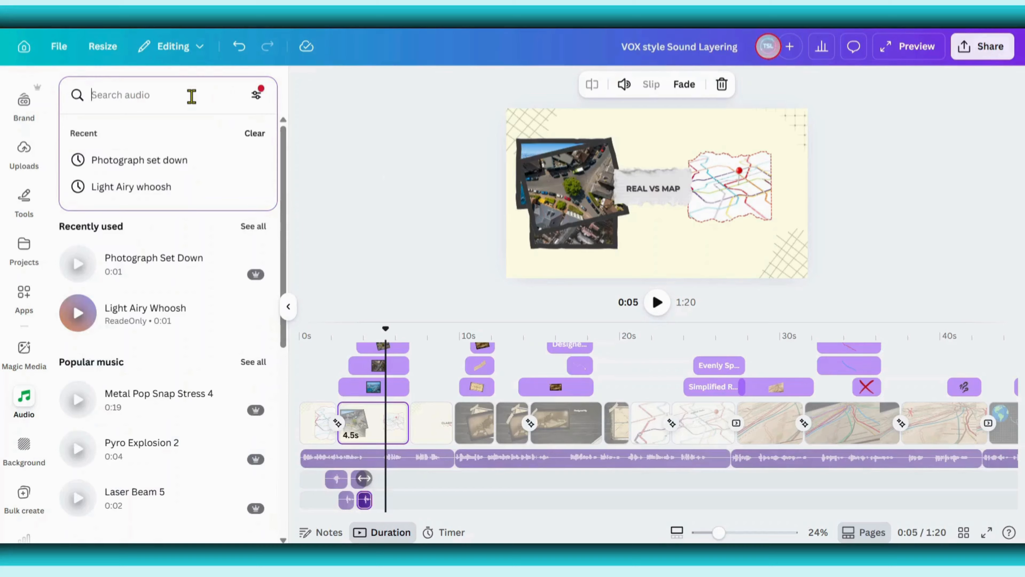
pyautogui.write('Notepad')
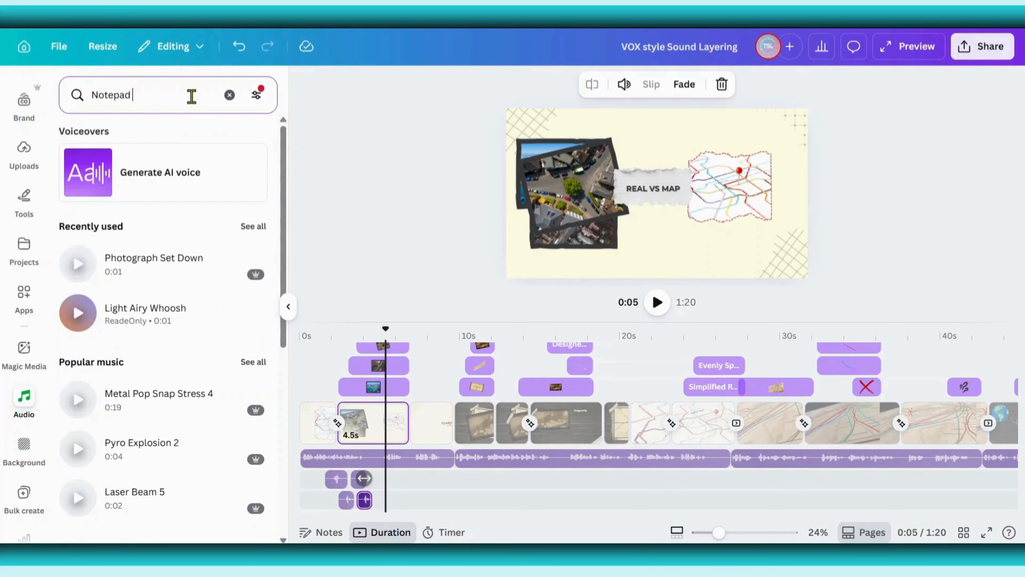
pyautogui.write(' paper movement')
pyautogui.press('Return')
pyautogui.click(79, 198)
pyautogui.moveTo(386, 329)
pyautogui.mouseDown()
pyautogui.moveTo(396, 332)
pyautogui.moveTo(379, 328)
pyautogui.mouseUp()
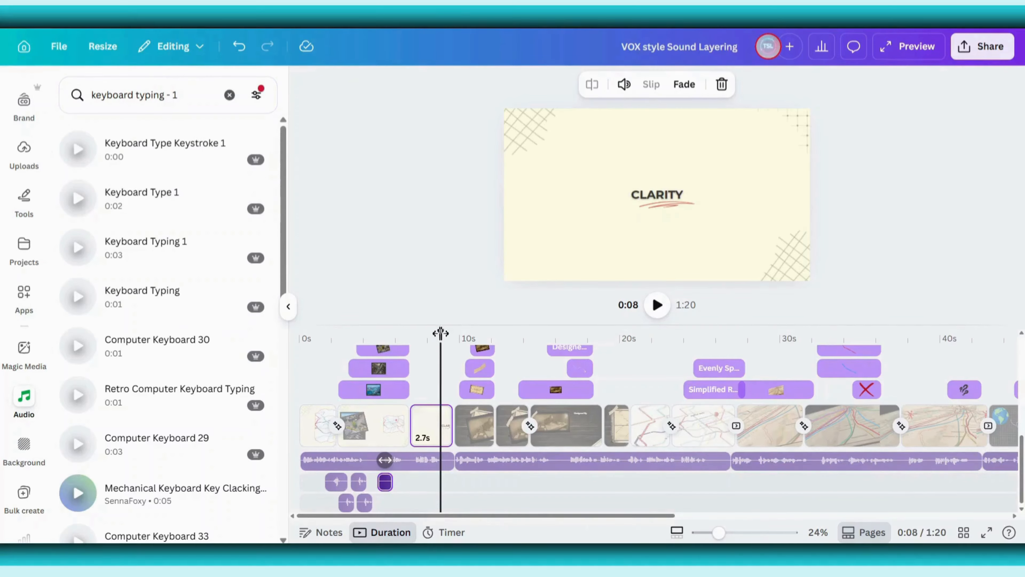
# Add the Keyboard Type 1 sound effect at the start of the CLARITY page.
pyautogui.moveTo(441, 334); pyautogui.dragTo(415, 336)
pyautogui.click(210, 201)
pyautogui.click(453, 336)
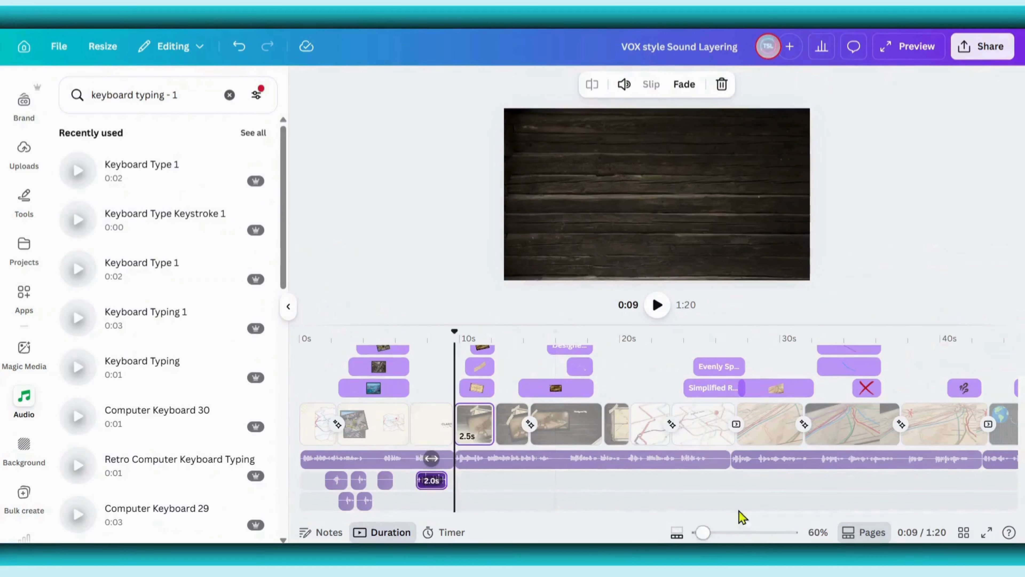
# Search audio for "pencil write cardboard - 1" and position the playhead on the CLARITY page for the underline's pencil sound.
pyautogui.moveTo(701, 533); pyautogui.dragTo(725, 533)
pyautogui.moveTo(435, 517); pyautogui.dragTo(408, 518)
pyautogui.click(657, 368)
pyautogui.click(229, 95)
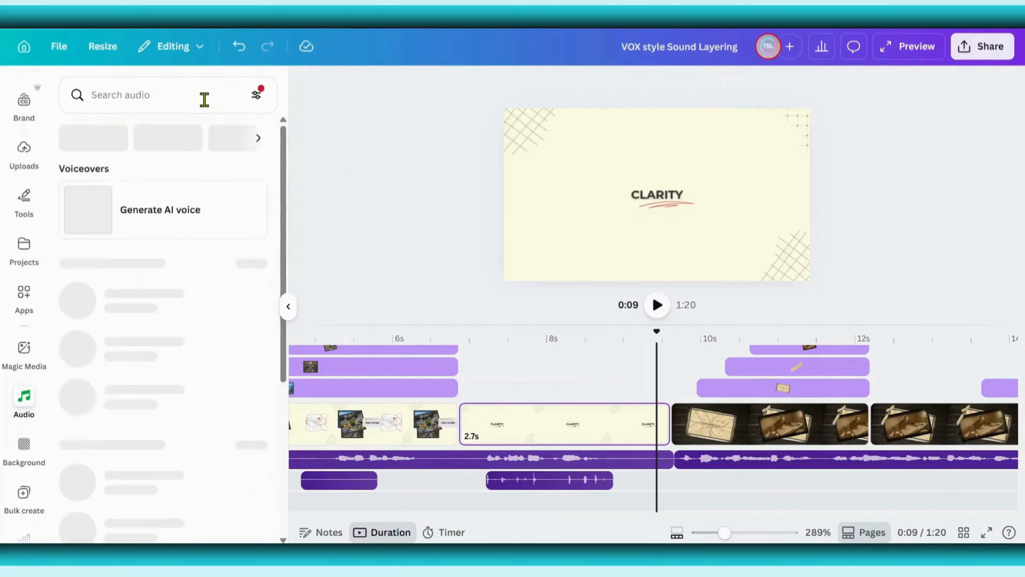
pyautogui.click(200, 97)
pyautogui.write('pencil')
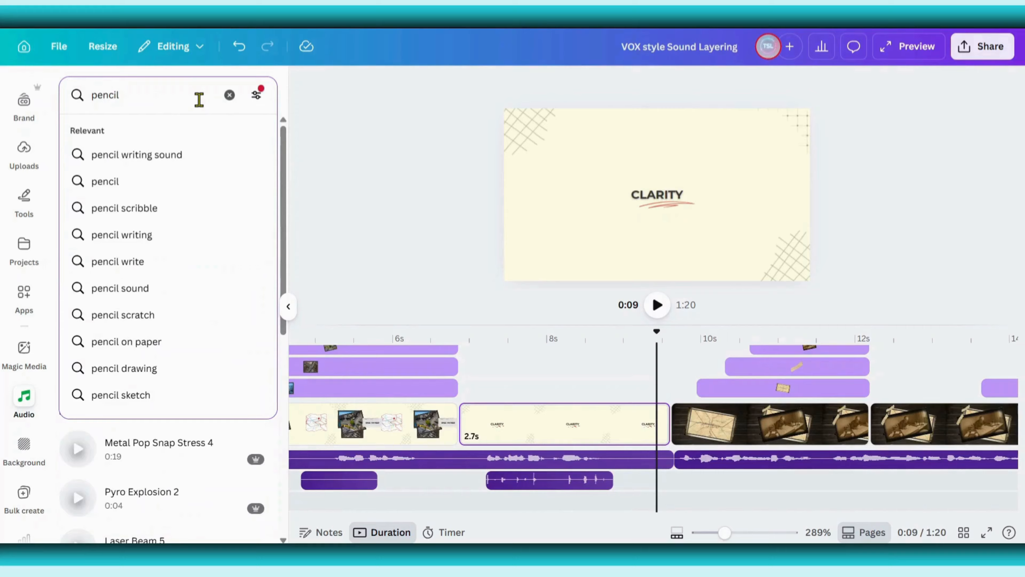
pyautogui.write(' write cardboard - 1')
pyautogui.press('Return')
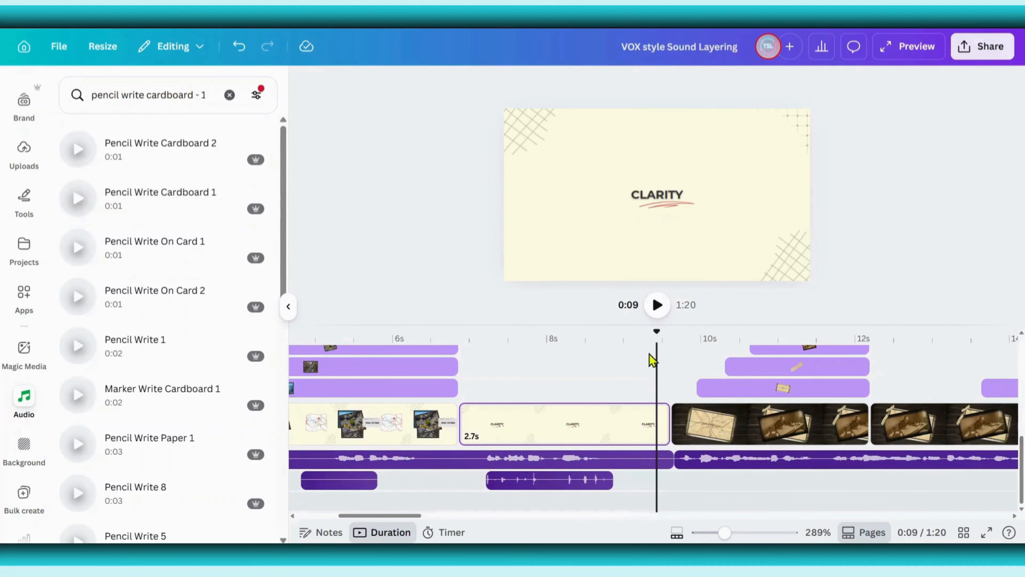
pyautogui.moveTo(657, 332); pyautogui.dragTo(525, 331)
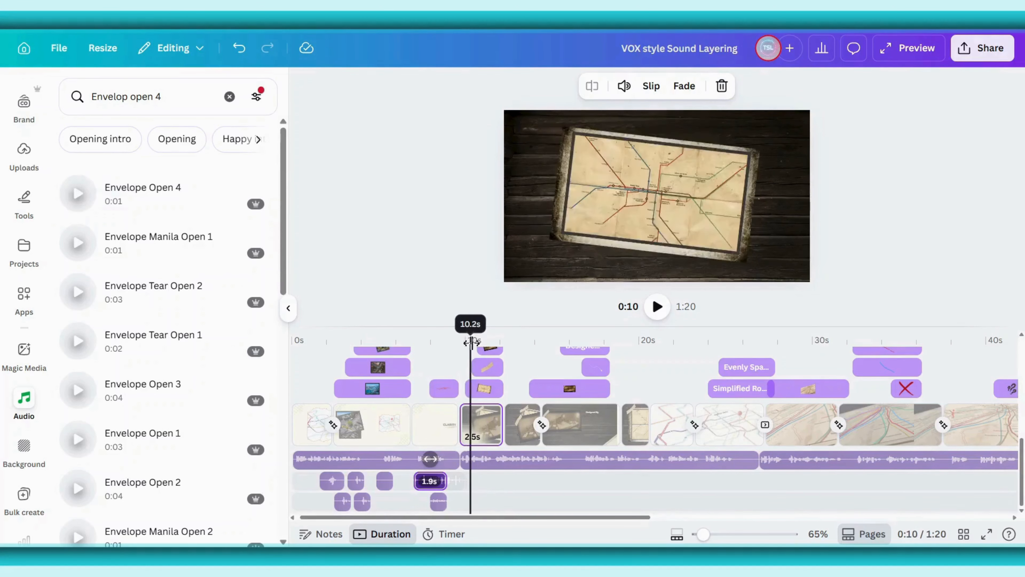
# Add the Envelope Open 4 effect at about 10.2 s under the map photo, and place the playhead at the page transition near 14 s.
pyautogui.click(175, 200)
pyautogui.moveTo(469, 332); pyautogui.dragTo(472, 334)
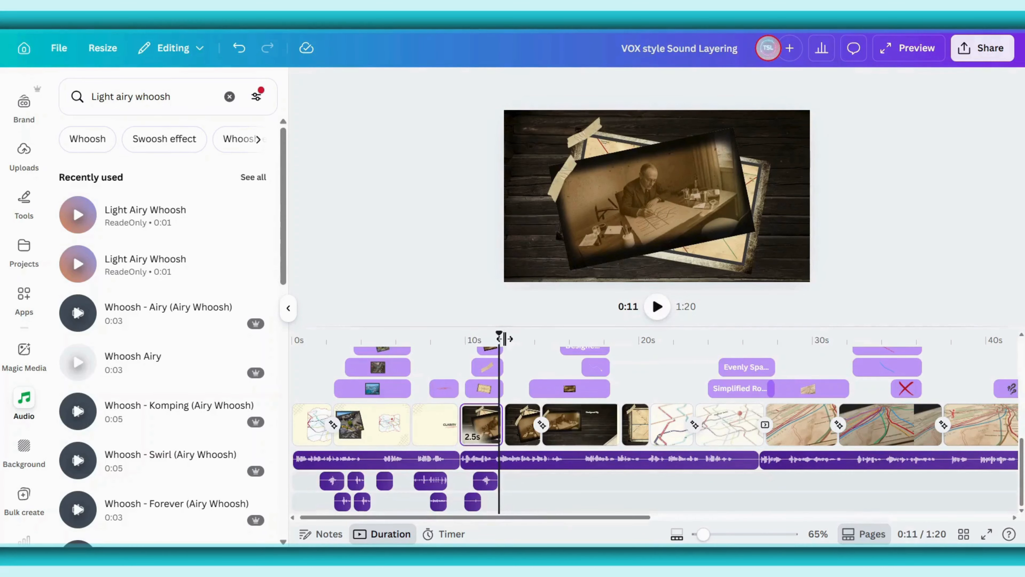
pyautogui.moveTo(501, 336); pyautogui.dragTo(538, 331)
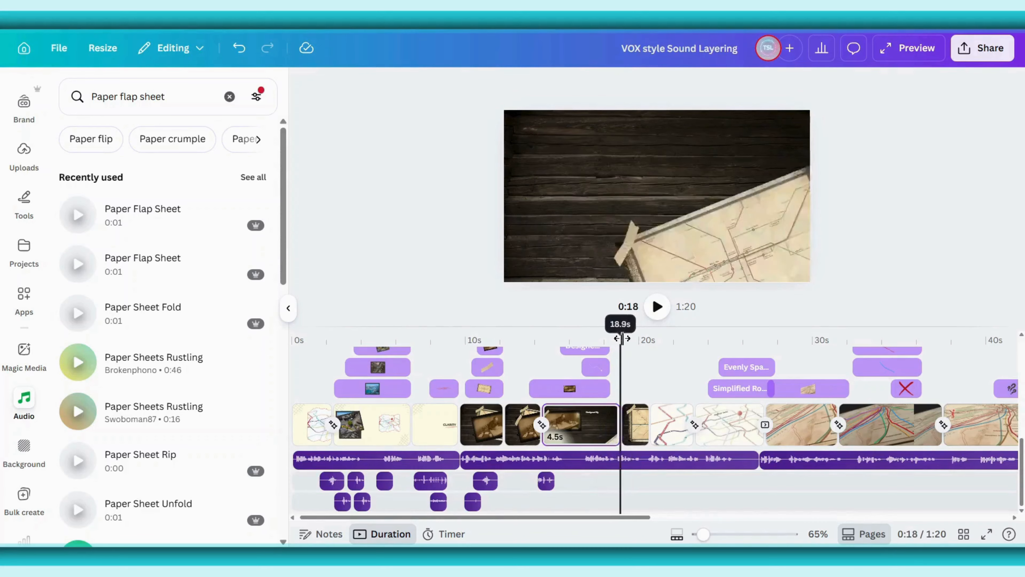
# Search audio for "Magazine open", add the effect where the framed map page starts near 19 s, and advance the playhead to about 22 s.
pyautogui.moveTo(620, 323); pyautogui.dragTo(630, 323)
pyautogui.click(229, 96)
pyautogui.click(194, 98)
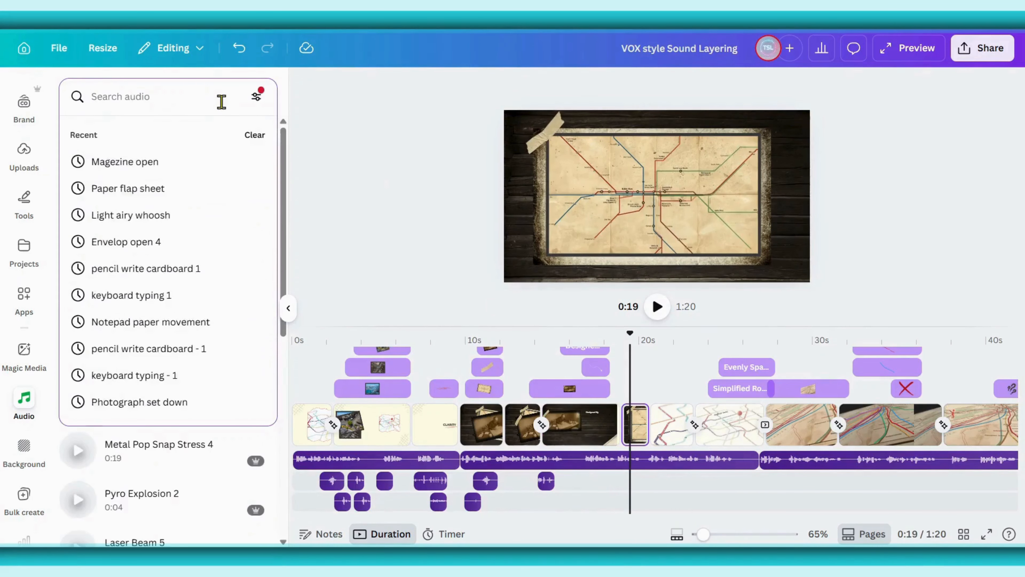
pyautogui.write('Magazine open')
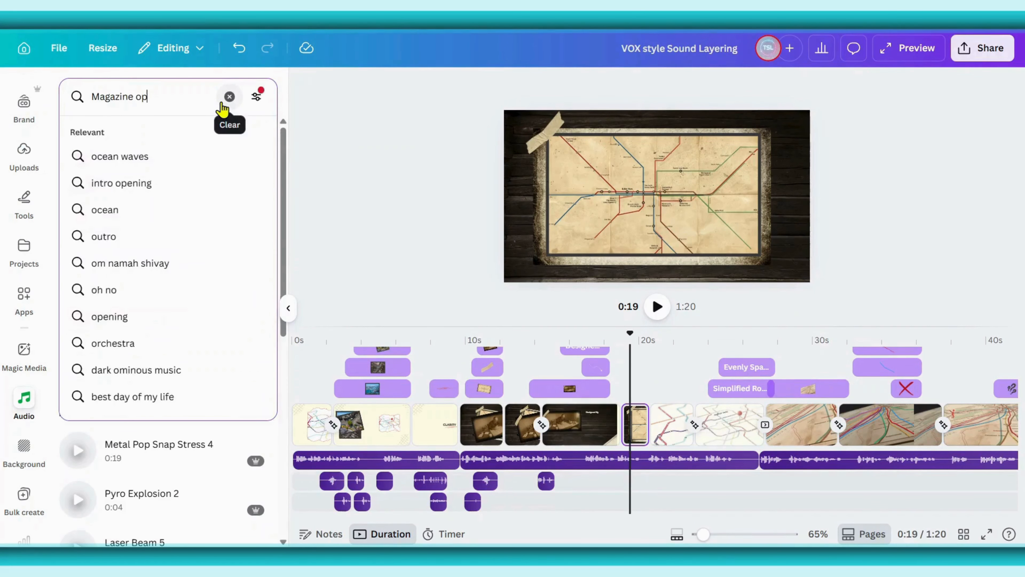
pyautogui.press('Return')
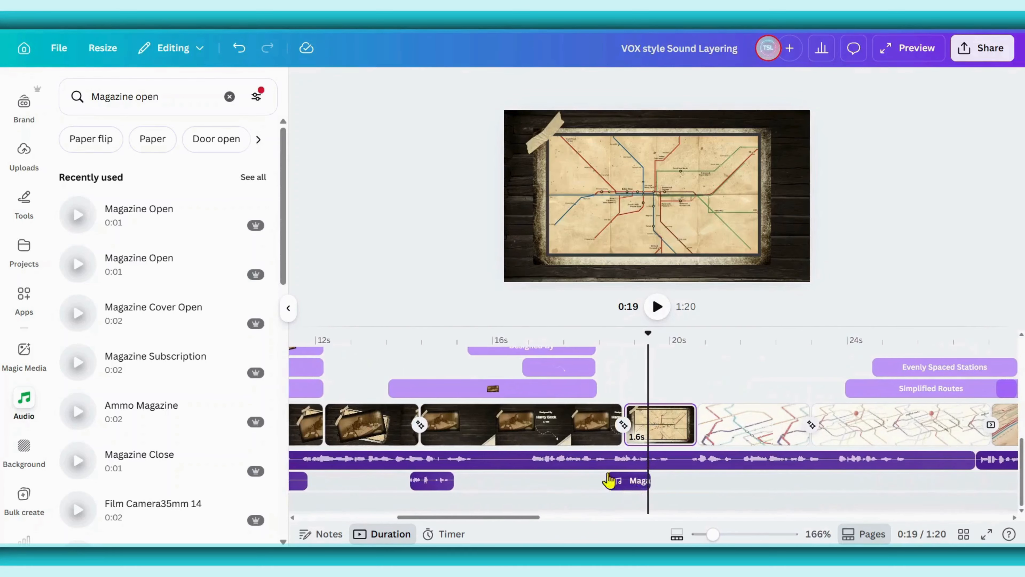
pyautogui.moveTo(647, 336); pyautogui.dragTo(766, 341)
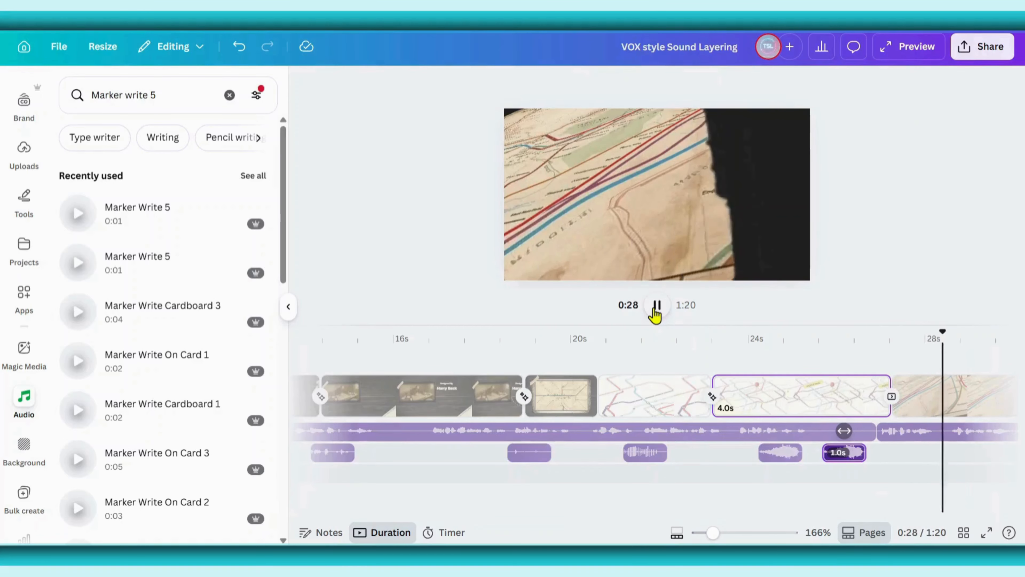
# Stop playback, place the playhead at the start of the tilted paper map page at 0:27, and search audio for "Book turn page".
pyautogui.click(657, 309)
pyautogui.click(884, 356)
pyautogui.moveTo(883, 339); pyautogui.dragTo(811, 348)
pyautogui.click(229, 95)
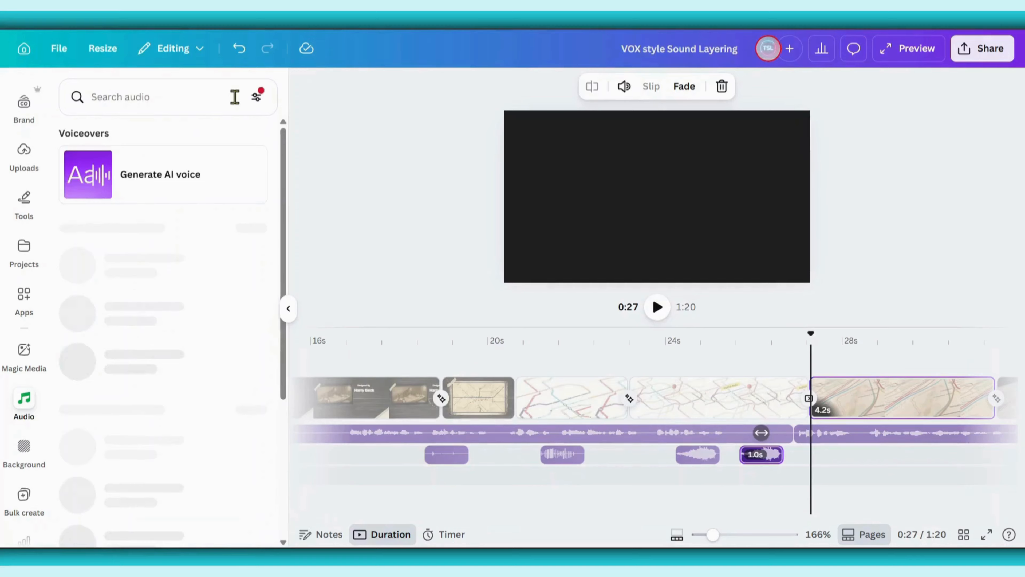
pyautogui.write('B')
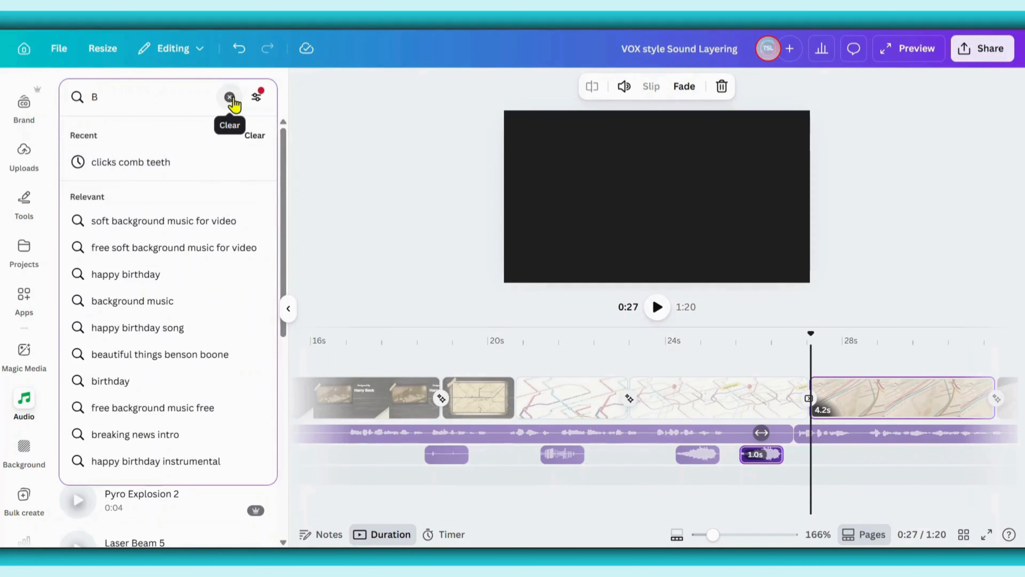
pyautogui.write('ook turn page')
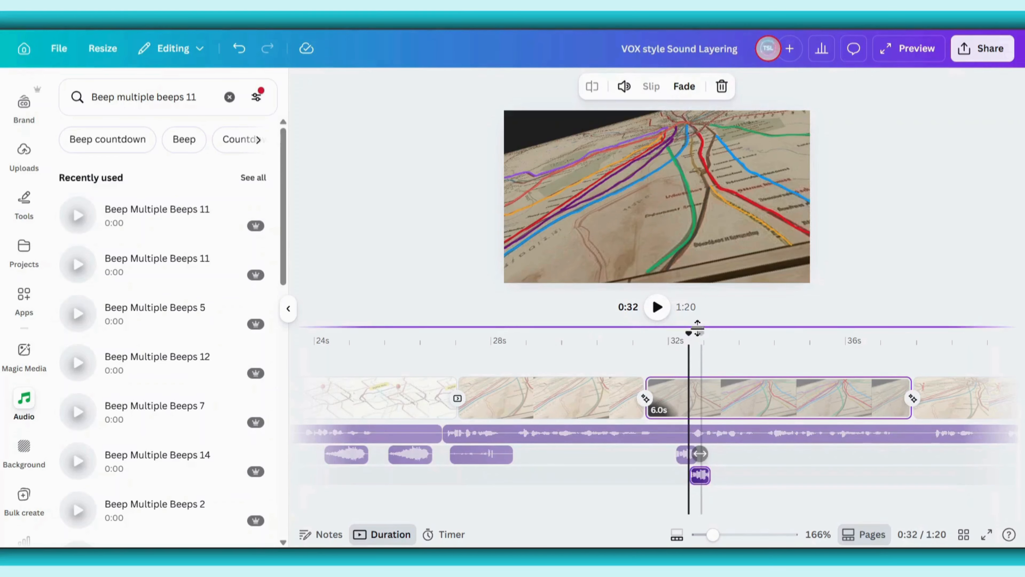
# Add another Beep Multiple Beeps 11 effect near 33 s on the coloured-lines map page, nudge it slightly later, and preview it.
pyautogui.click(158, 216)
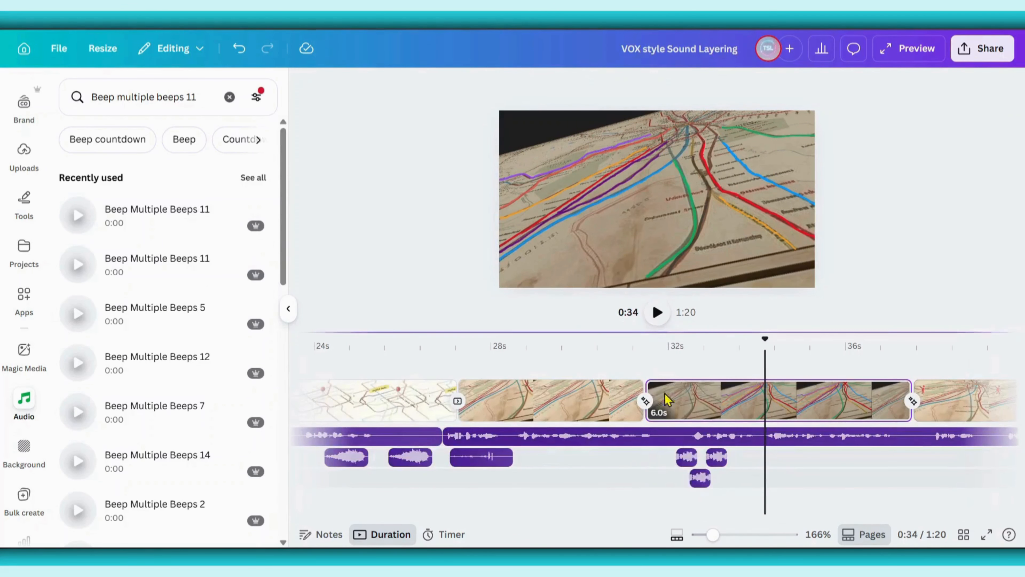
pyautogui.click(719, 461)
pyautogui.moveTo(718, 460); pyautogui.dragTo(722, 457)
pyautogui.click(656, 313)
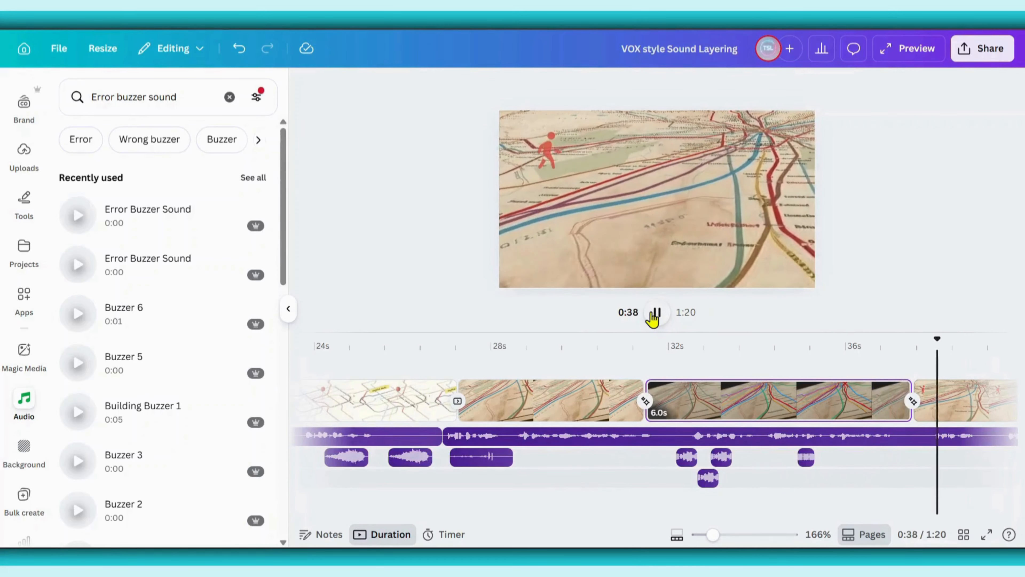
# Play back the timeline around 0:38 to check the effects at the transition to the walking figure page.
pyautogui.click(656, 313)
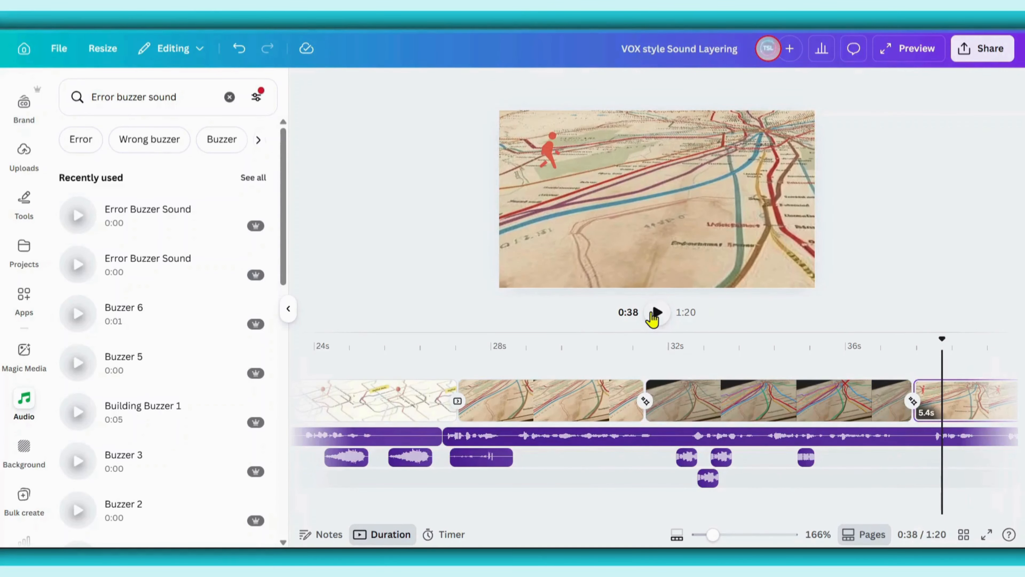
pyautogui.click(657, 313)
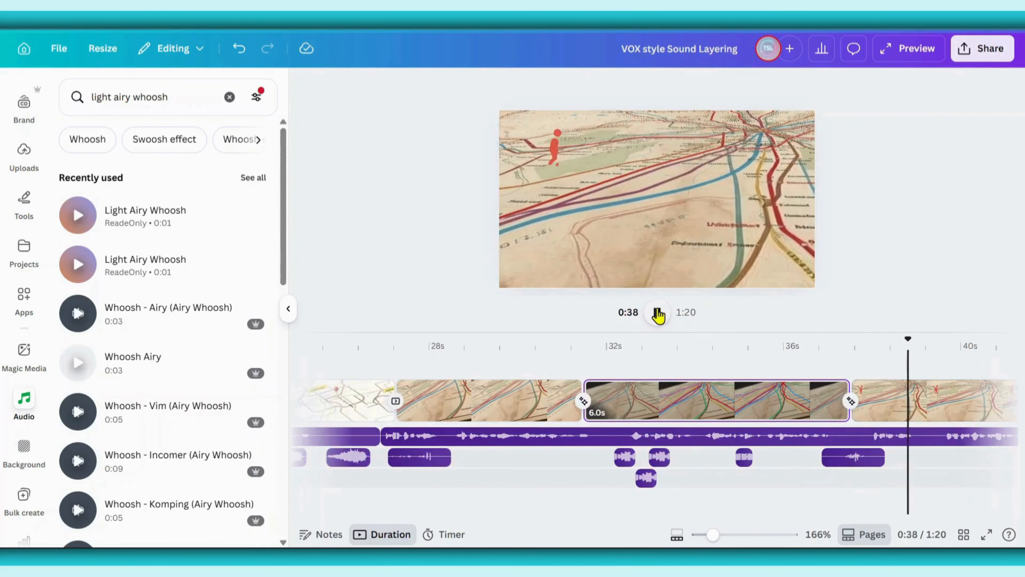
pyautogui.click(658, 313)
# Search audio for "Match strike flare", place the effect at the start of the globe page at about 42.5 s, and preview it.
pyautogui.click(229, 97)
pyautogui.click(194, 98)
pyautogui.write('Match strike flare')
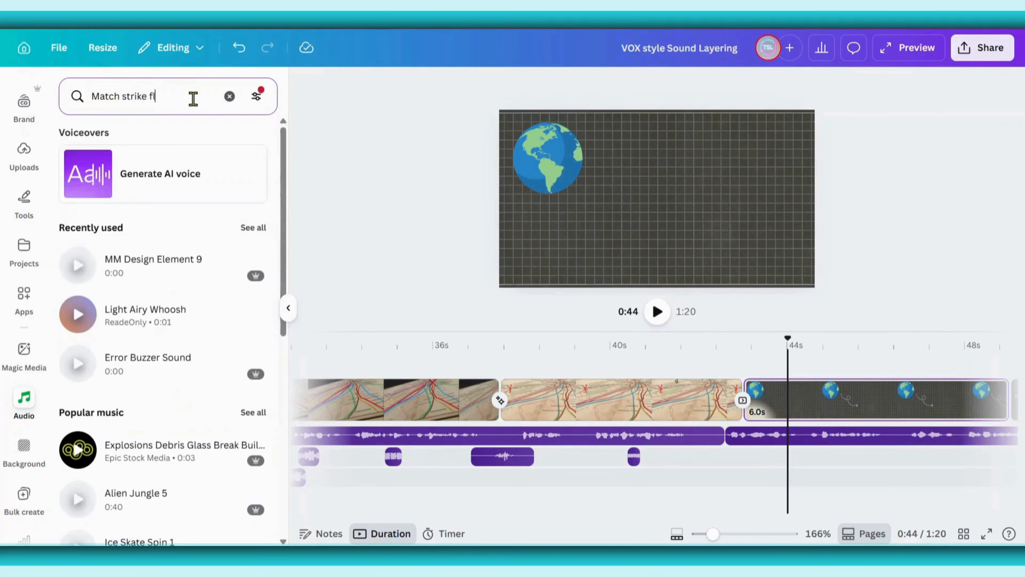
pyautogui.press('Return')
pyautogui.moveTo(81, 202); pyautogui.dragTo(727, 455)
pyautogui.click(664, 316)
pyautogui.click(663, 316)
# Search audio for "Pencil write 5" and add the effect at about 44.6 s, under the dashed arrow's drawing on the globe page.
pyautogui.click(229, 97)
pyautogui.click(161, 97)
pyautogui.write('Pencil write 5')
pyautogui.press('Return')
pyautogui.click(135, 214)
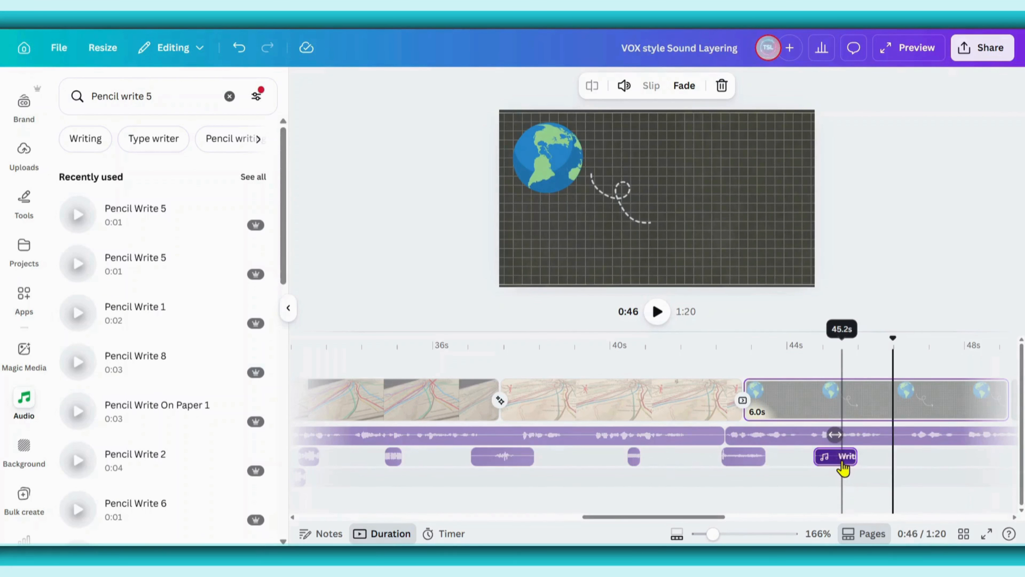
pyautogui.click(840, 460)
# Place a second Pencil Write 5 clip directly after the first at about 45.6 s and preview the dashed arrow animation.
pyautogui.moveTo(843, 464)
pyautogui.mouseDown()
pyautogui.moveTo(840, 481)
pyautogui.moveTo(870, 484)
pyautogui.mouseUp()
pyautogui.moveTo(845, 343)
pyautogui.mouseDown()
pyautogui.moveTo(902, 345)
pyautogui.moveTo(851, 348)
pyautogui.mouseUp()
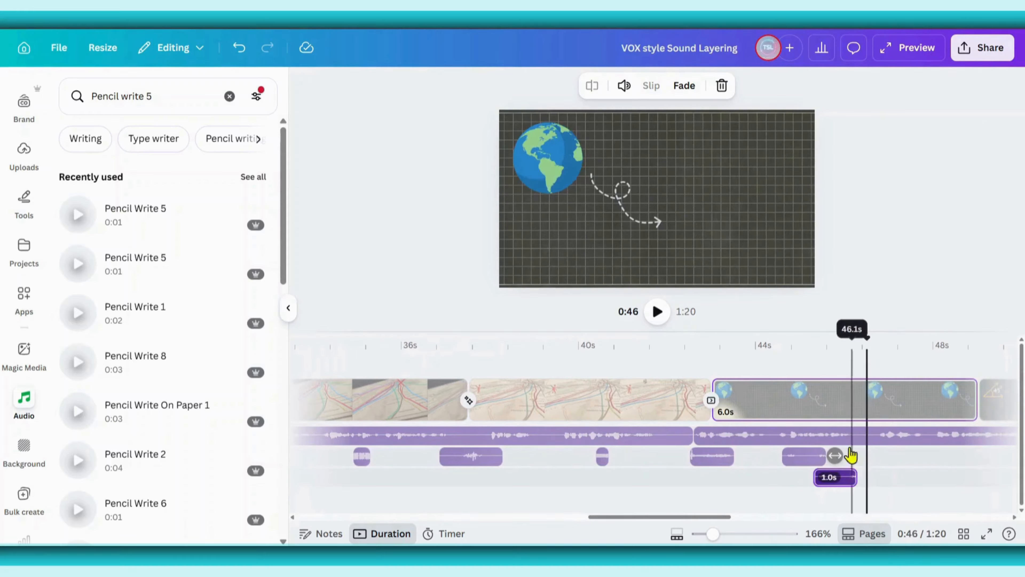
pyautogui.moveTo(842, 477); pyautogui.dragTo(851, 456)
pyautogui.click(773, 469)
pyautogui.click(657, 312)
pyautogui.click(658, 313)
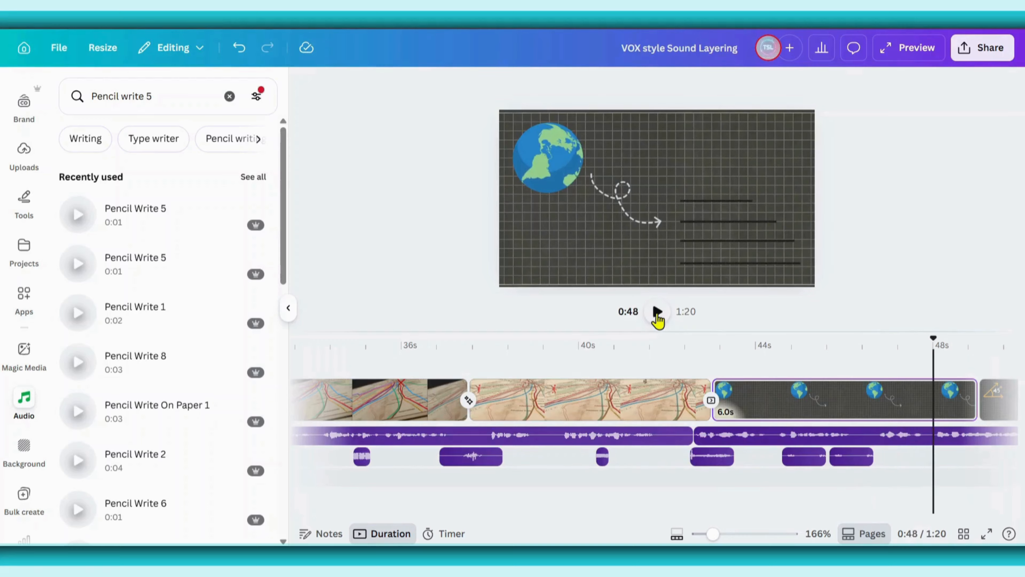
# Place the playhead at 0:46, just before the horizontal lines appear on the globe page, and search audio for "MM button 76".
pyautogui.click(886, 357)
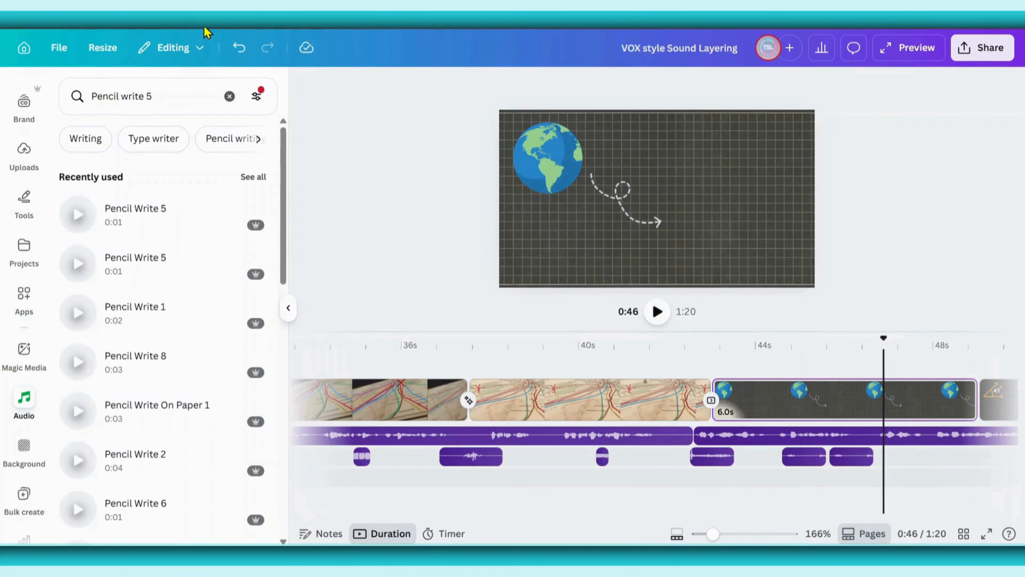
pyautogui.click(230, 96)
pyautogui.click(205, 101)
pyautogui.write('MM')
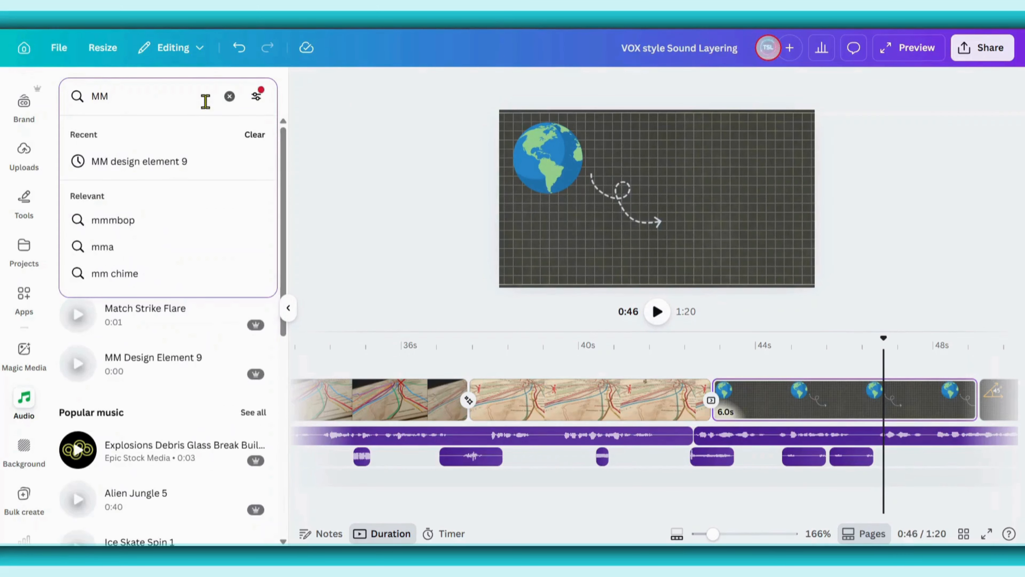
pyautogui.write(' button 76')
pyautogui.press('Return')
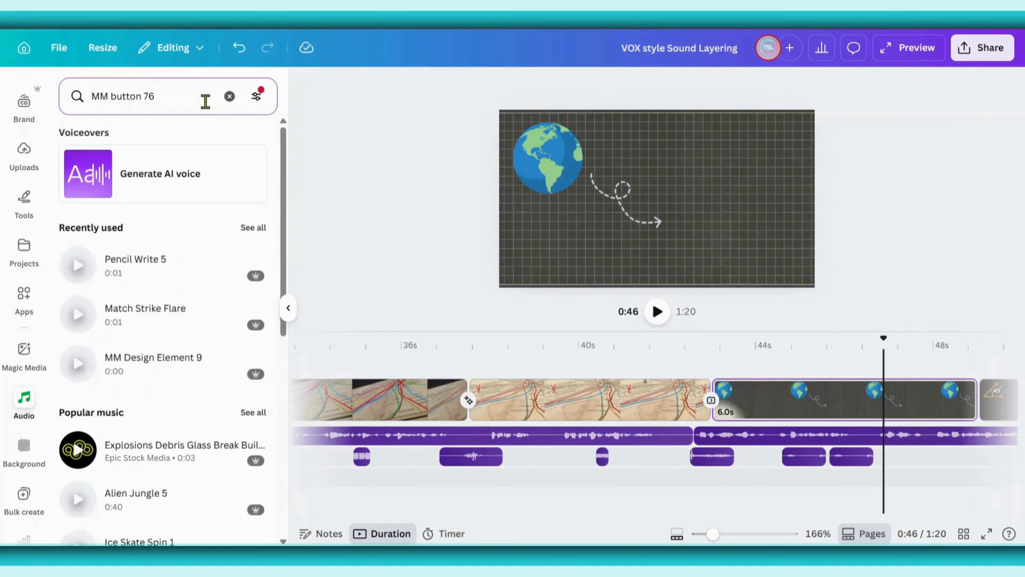
# Add the MM Button 76 effect where the horizontal lines appear on the globe page, fine-tune its timing, and preview it.
pyautogui.click(80, 204)
pyautogui.moveTo(895, 459)
pyautogui.mouseDown()
pyautogui.moveTo(910, 460)
pyautogui.moveTo(889, 470)
pyautogui.mouseUp()
pyautogui.click(838, 461)
pyautogui.click(657, 312)
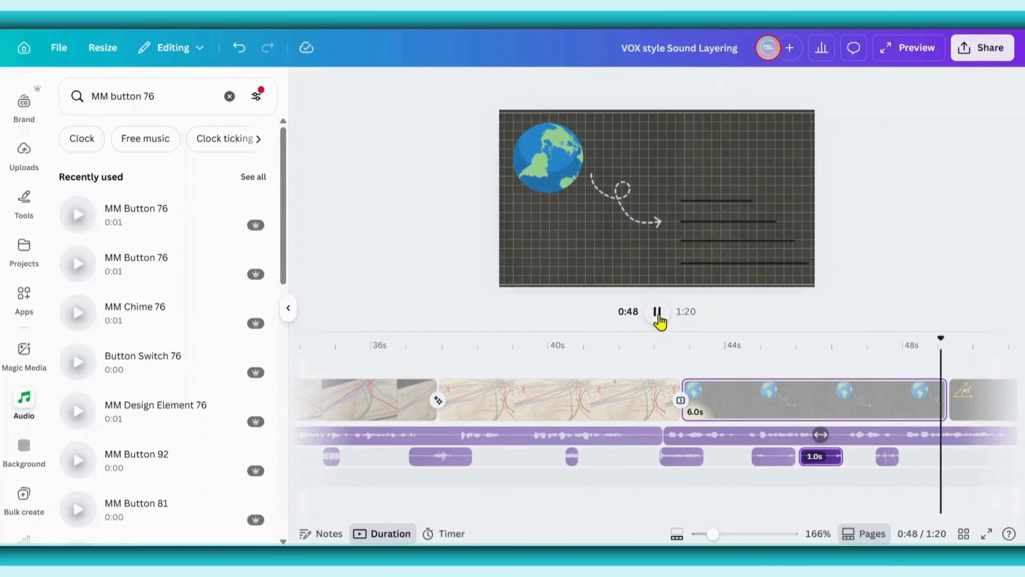
# Search audio for "Flopy disc eject" and add the Floppy Disc Eject effect at 0:51 on the 45° angle page.
pyautogui.click(195, 103)
pyautogui.write('Flopy disc eject')
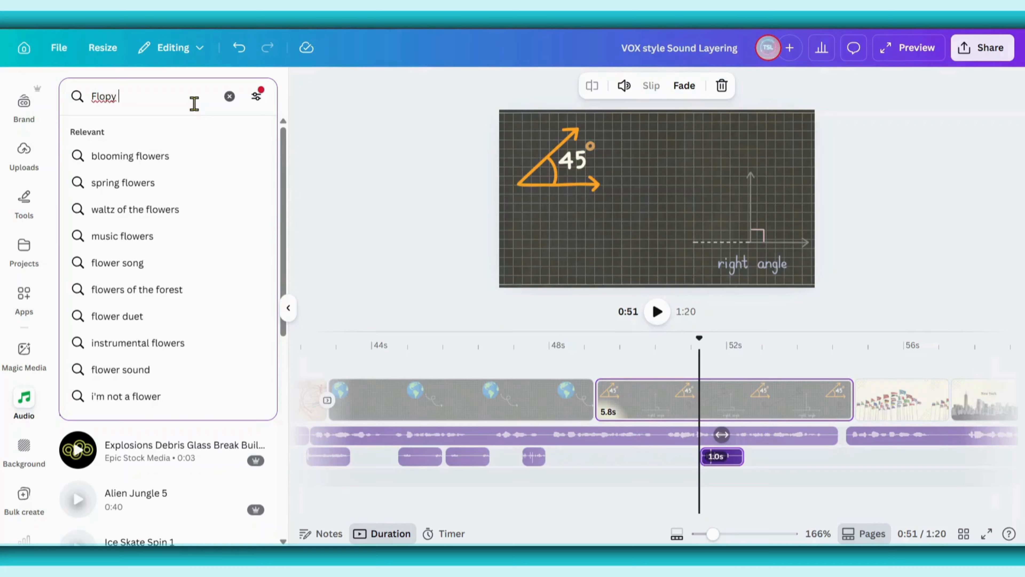
pyautogui.press('Return')
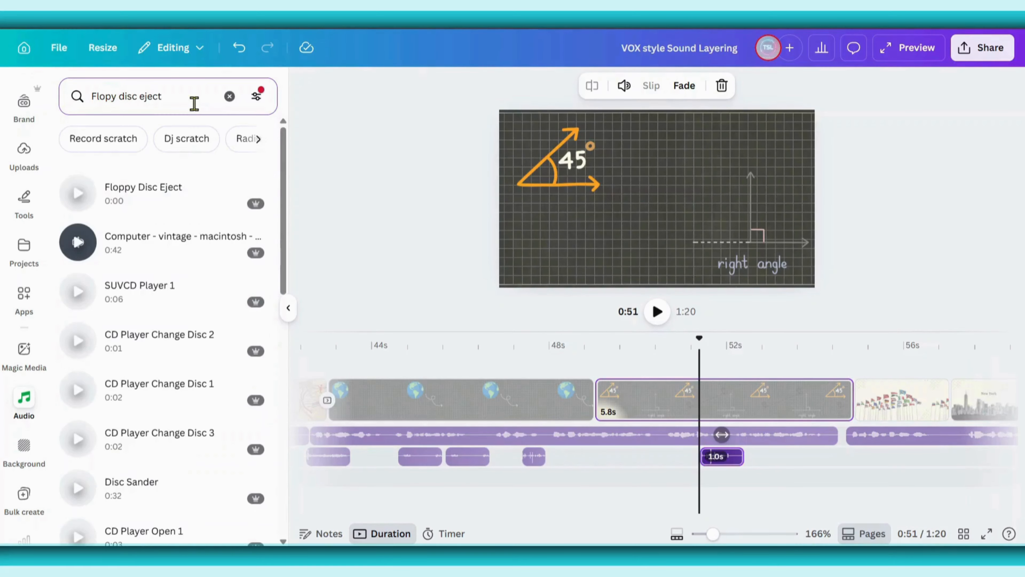
pyautogui.click(136, 198)
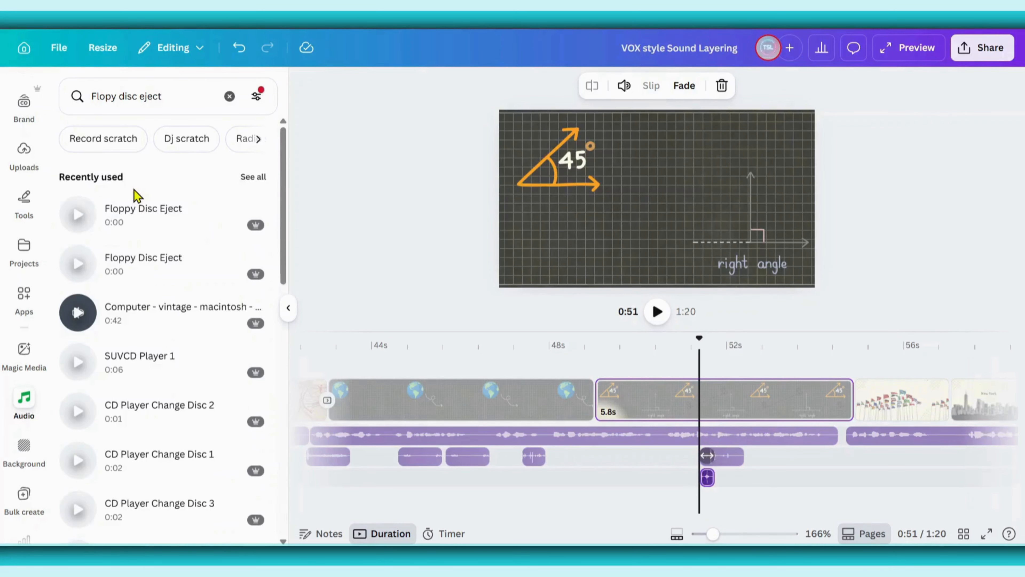